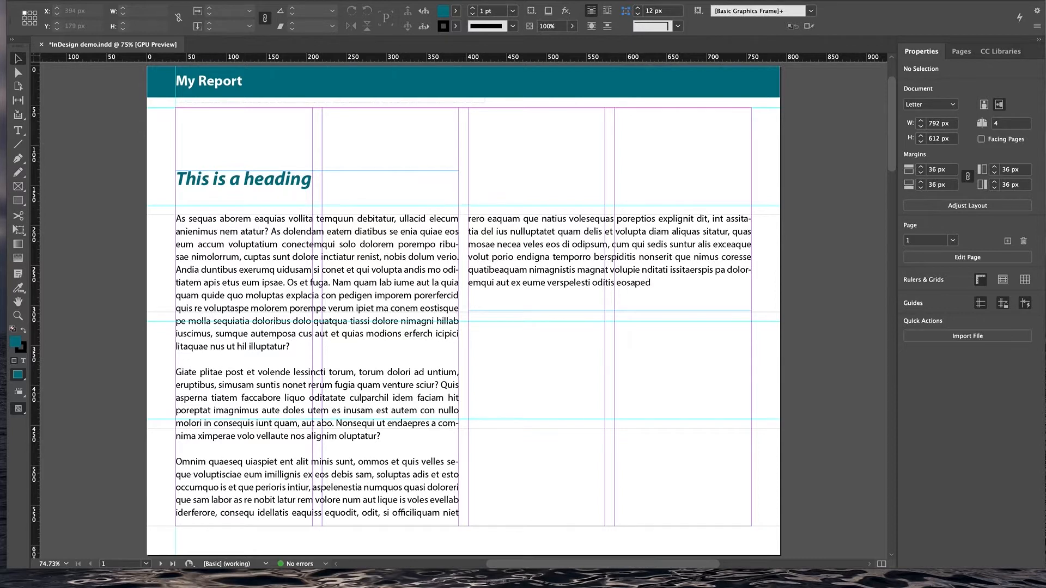
Place countryside-dawn-daylight-environment-286305.psd at full size on page 1, below the text in the second text column
{"action": "left_click", "coordinate": [83, 0]}
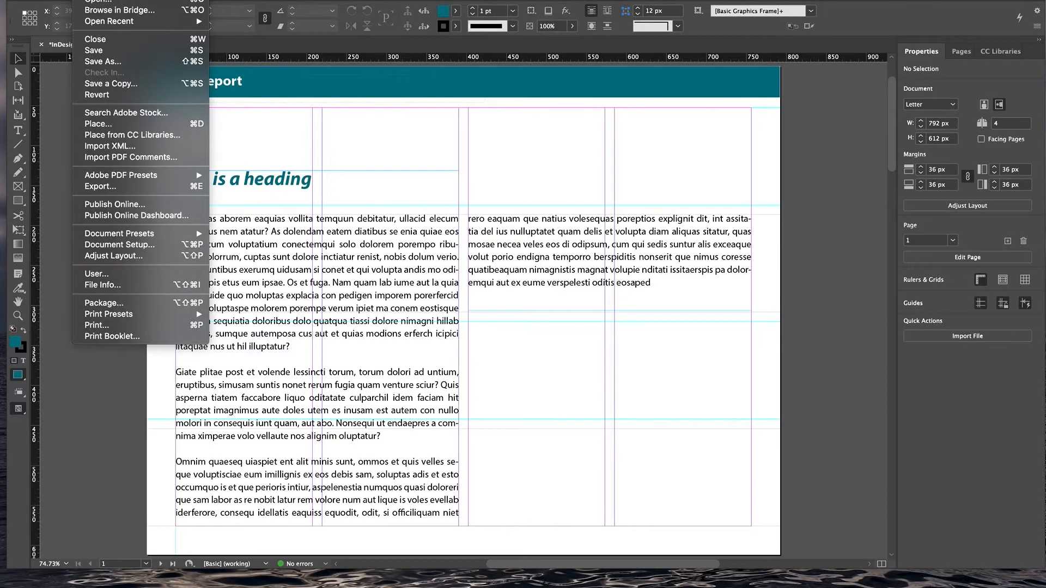
{"action": "left_click", "coordinate": [98, 124]}
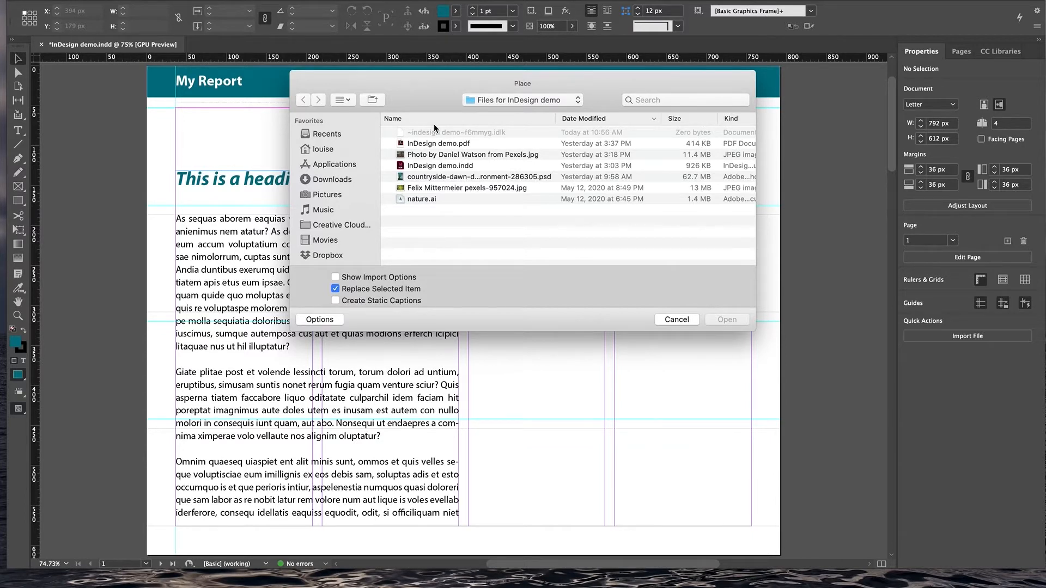
{"action": "left_click", "coordinate": [411, 177]}
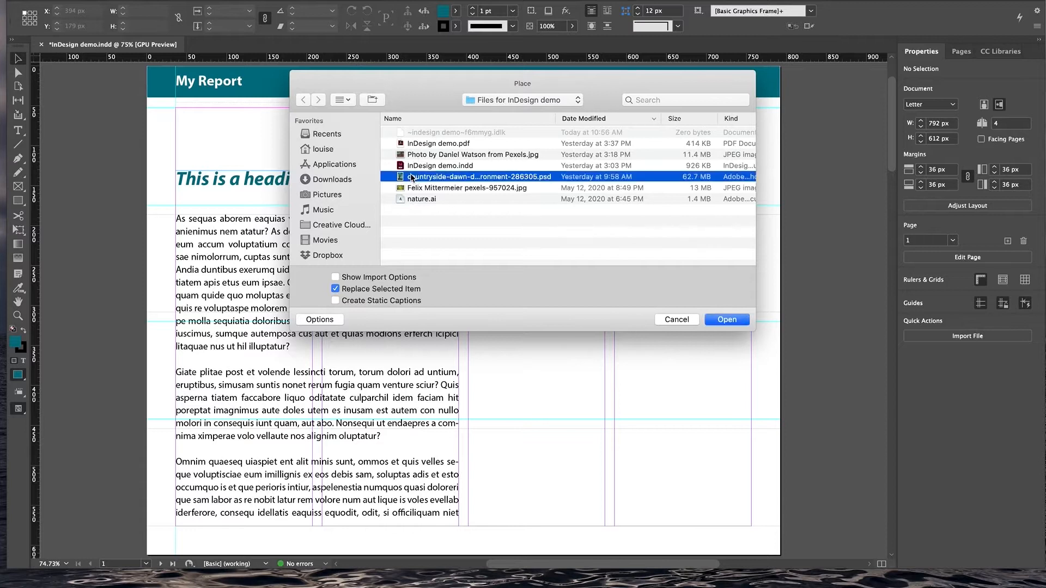
{"action": "left_click", "coordinate": [719, 319]}
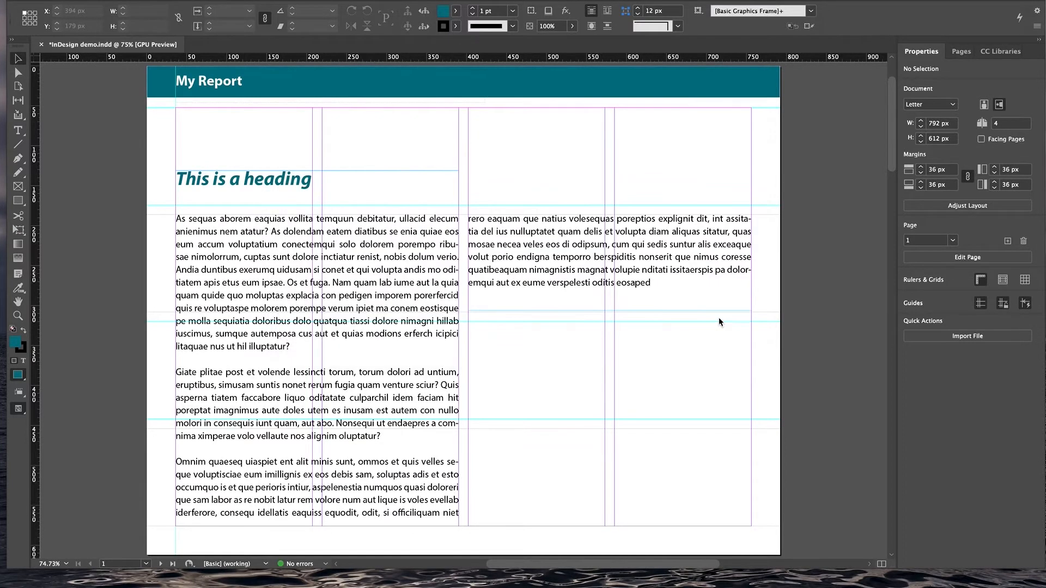
{"action": "left_click", "coordinate": [469, 322]}
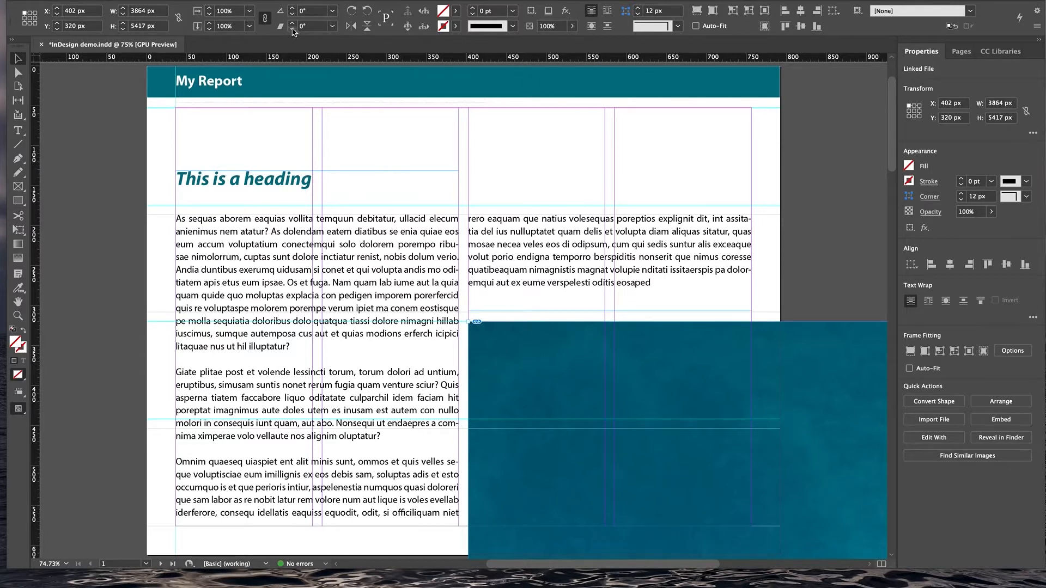
Scale the placed photo to 25% twice with proportions linked, and delete it from the page
{"action": "left_click", "coordinate": [265, 17]}
{"action": "left_click", "coordinate": [249, 12]}
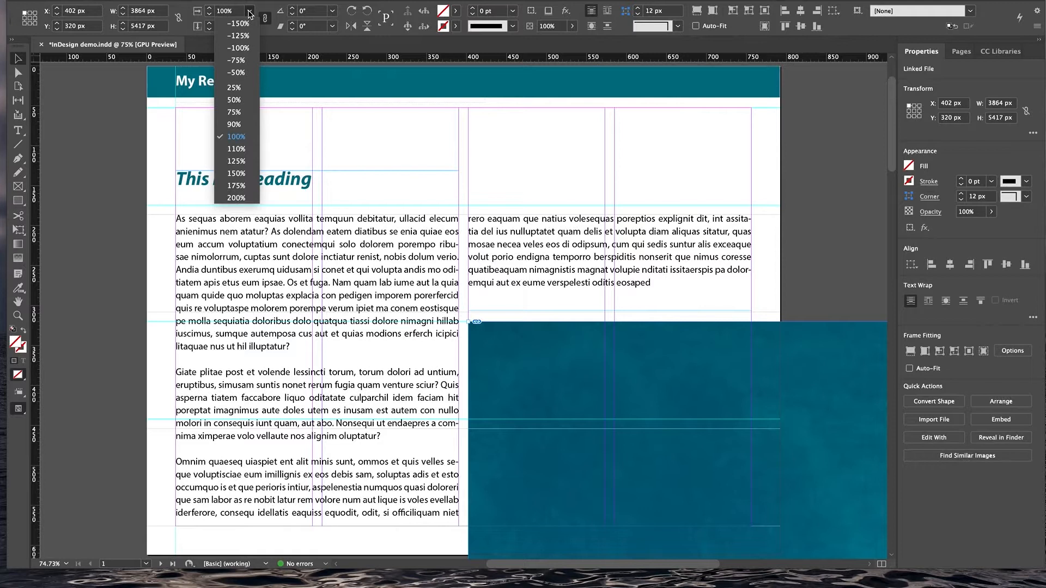
{"action": "left_click", "coordinate": [235, 89]}
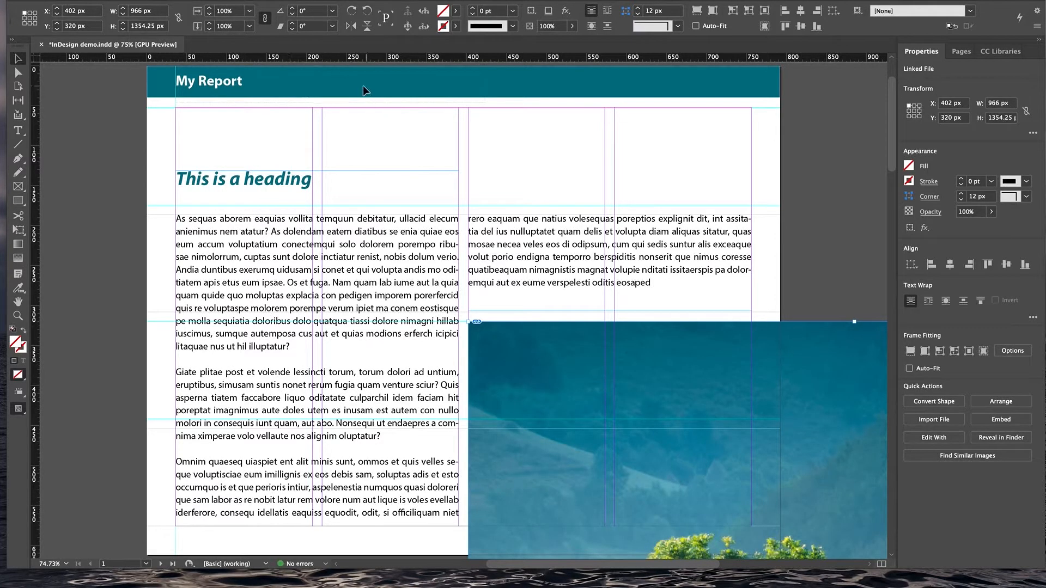
{"action": "left_click", "coordinate": [249, 12]}
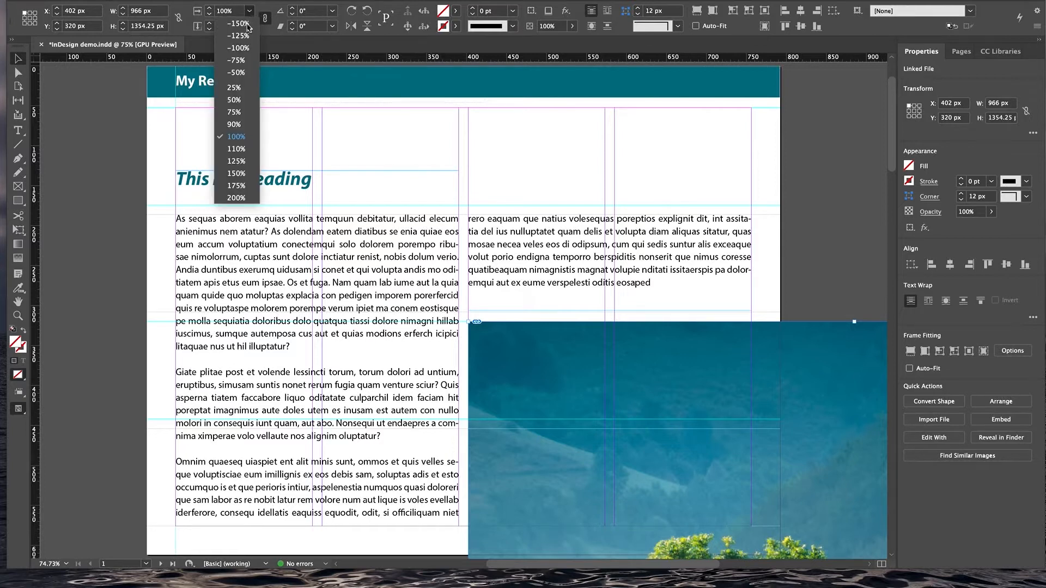
{"action": "left_click", "coordinate": [237, 88]}
{"action": "scroll", "coordinate": [610, 382], "scroll_direction": "down", "scroll_amount": 3}
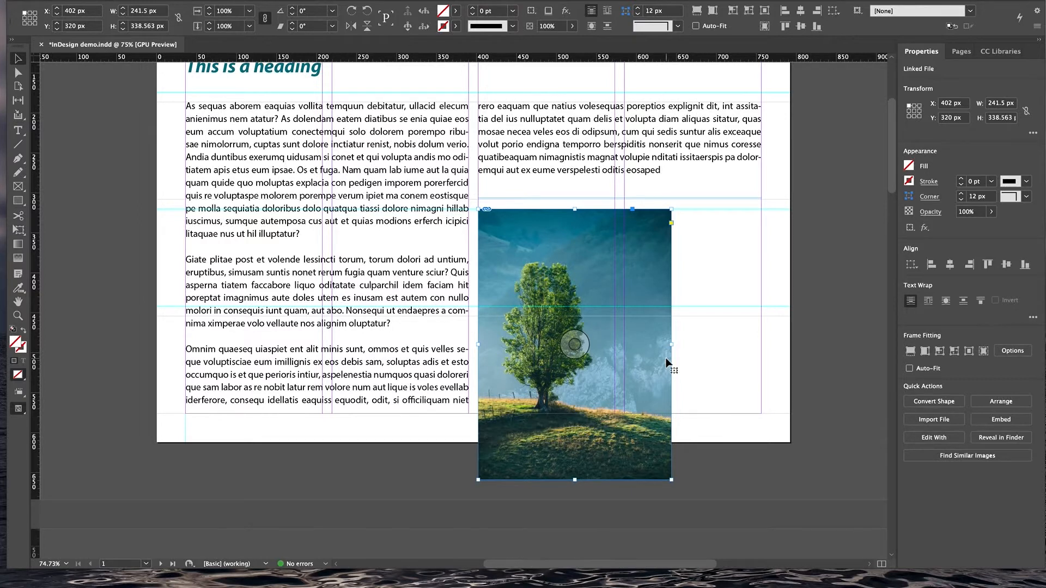
{"action": "key", "text": "Delete"}
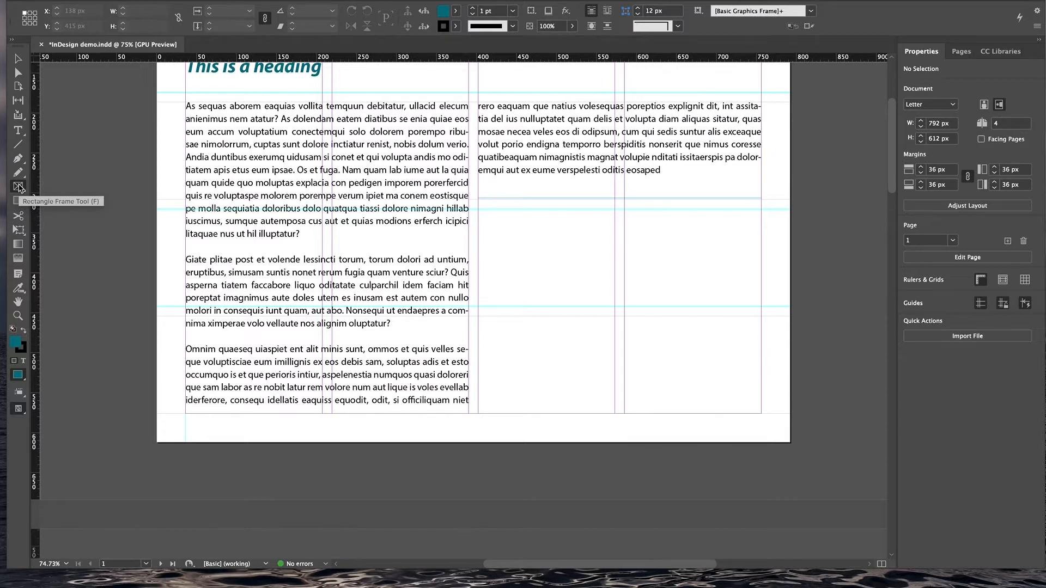
Draw a one-column rectangle frame, 171 x 256 px, below the second column's text, reaching down to the page margin
{"action": "left_click", "coordinate": [18, 187]}
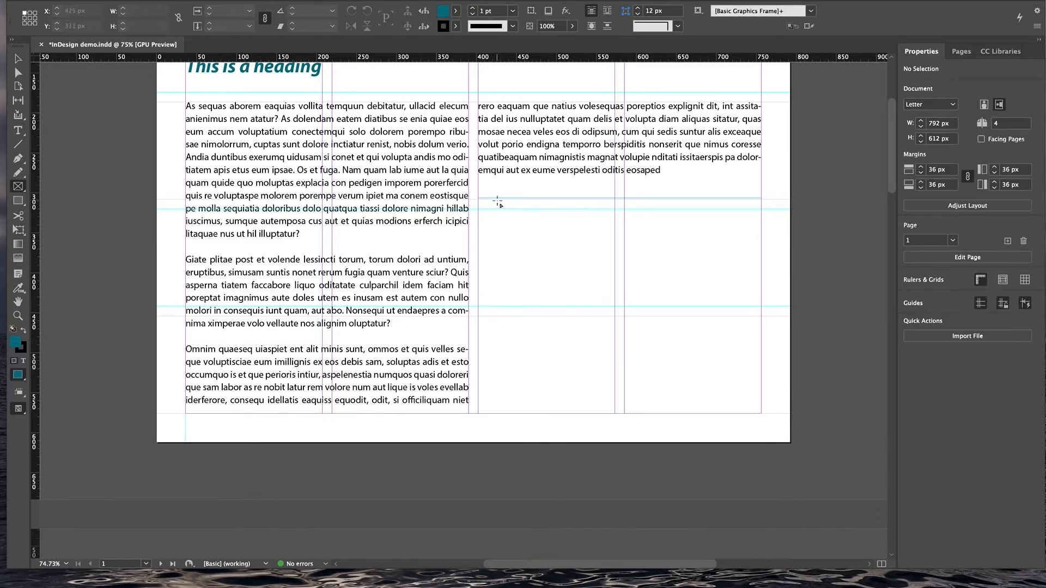
{"action": "left_click", "coordinate": [479, 210]}
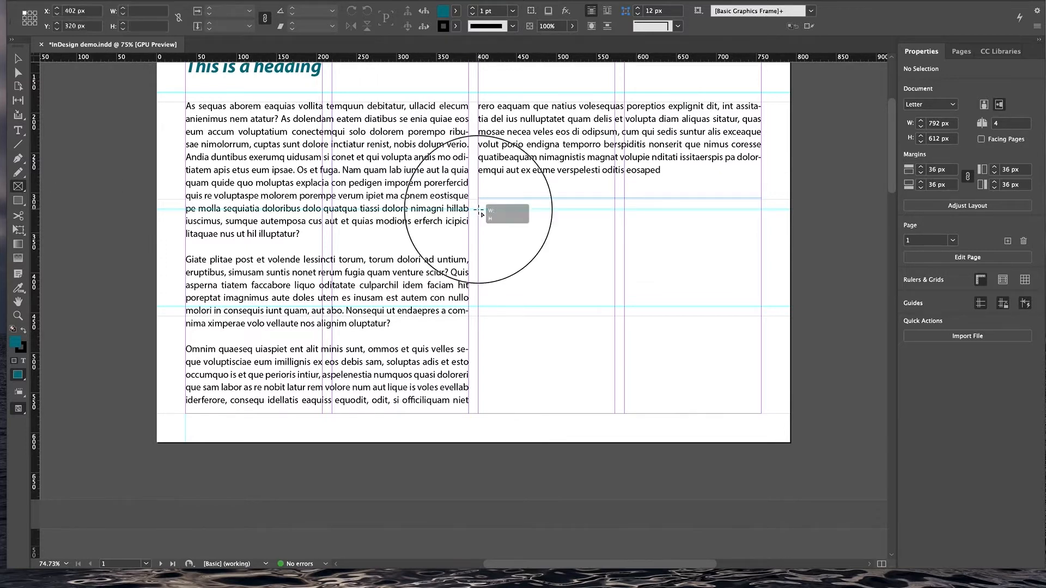
{"action": "left_click_drag", "start_coordinate": [479, 210], "coordinate": [614, 413]}
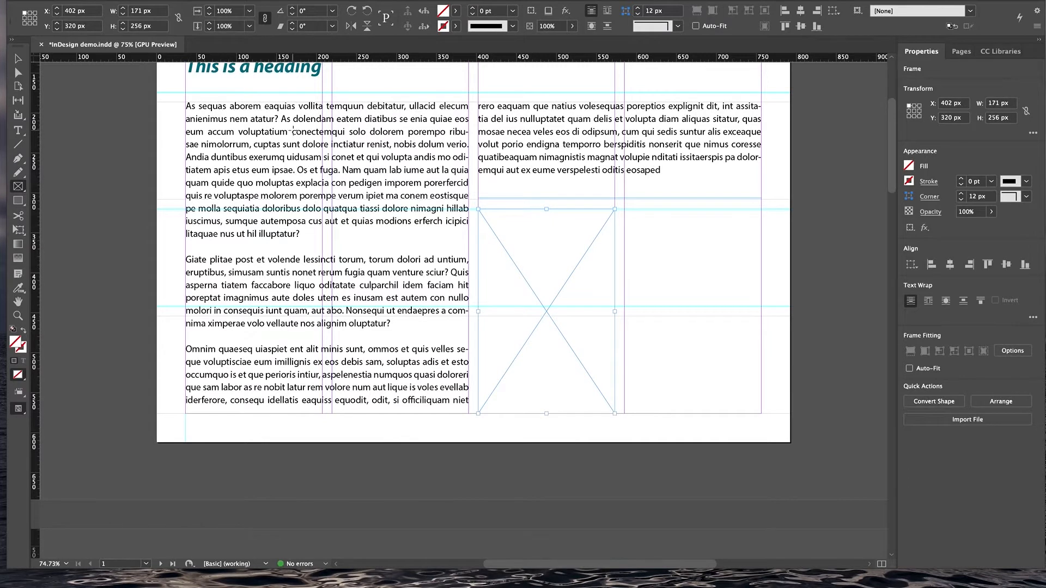
Place countryside-dawn-daylight-environment-286305.psd into the empty rectangle frame
{"action": "left_click", "coordinate": [84, 0]}
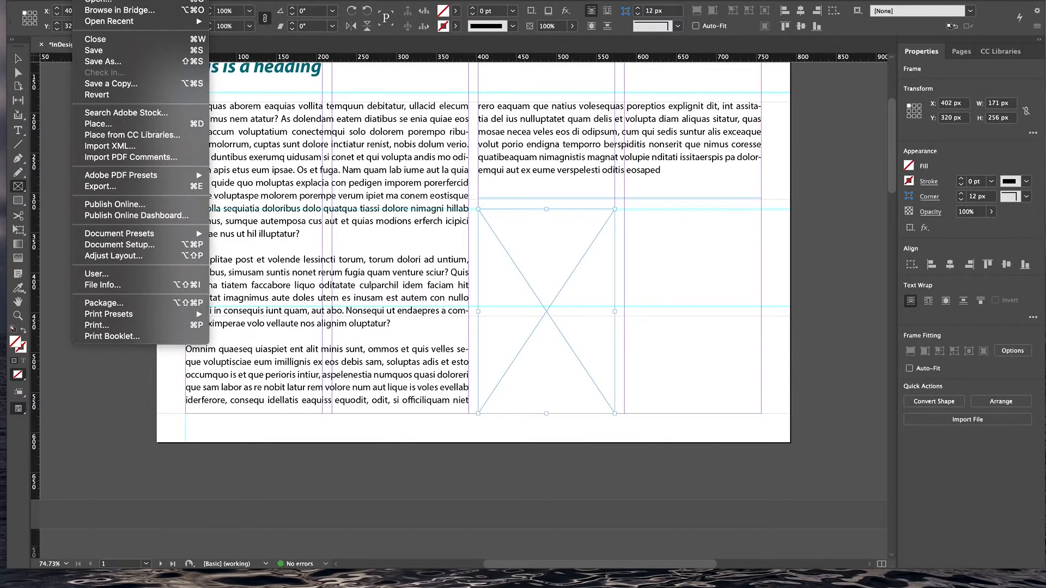
{"action": "left_click", "coordinate": [116, 125]}
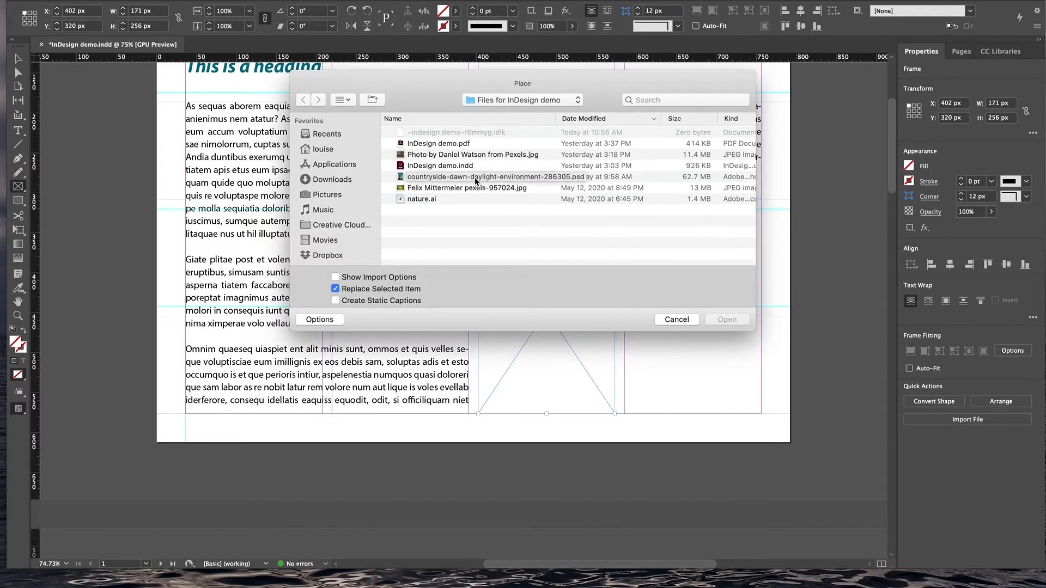
{"action": "left_click", "coordinate": [401, 177]}
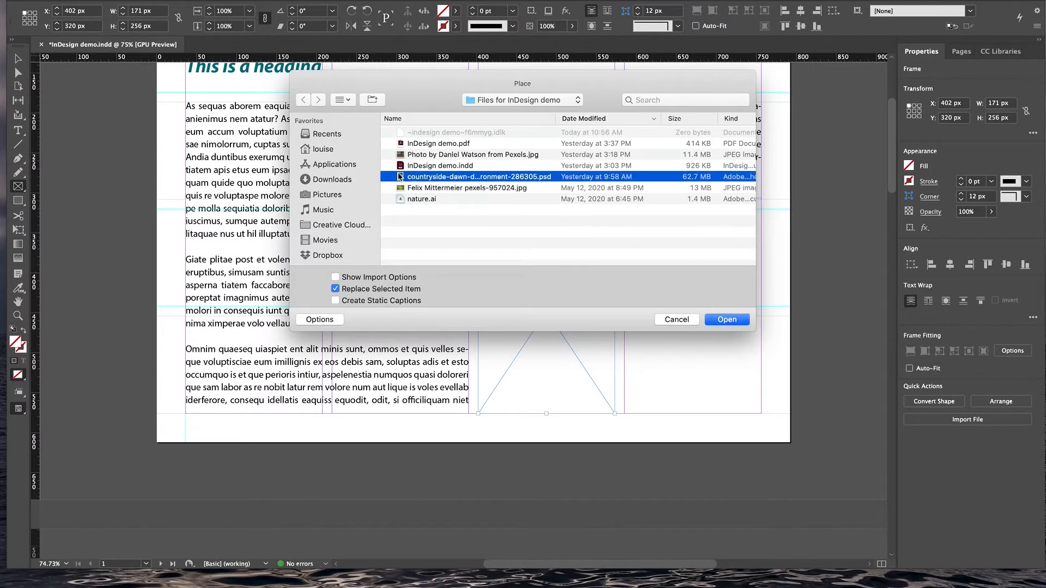
{"action": "left_click", "coordinate": [744, 321]}
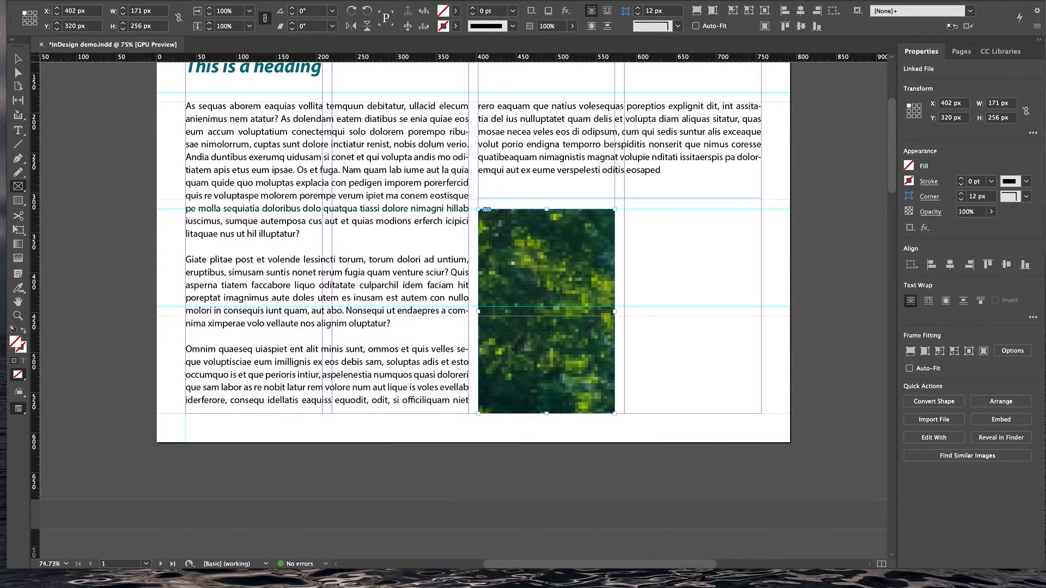
Fit the photo to its frame with Fill Frame Proportionally
{"action": "left_click", "coordinate": [201, 0]}
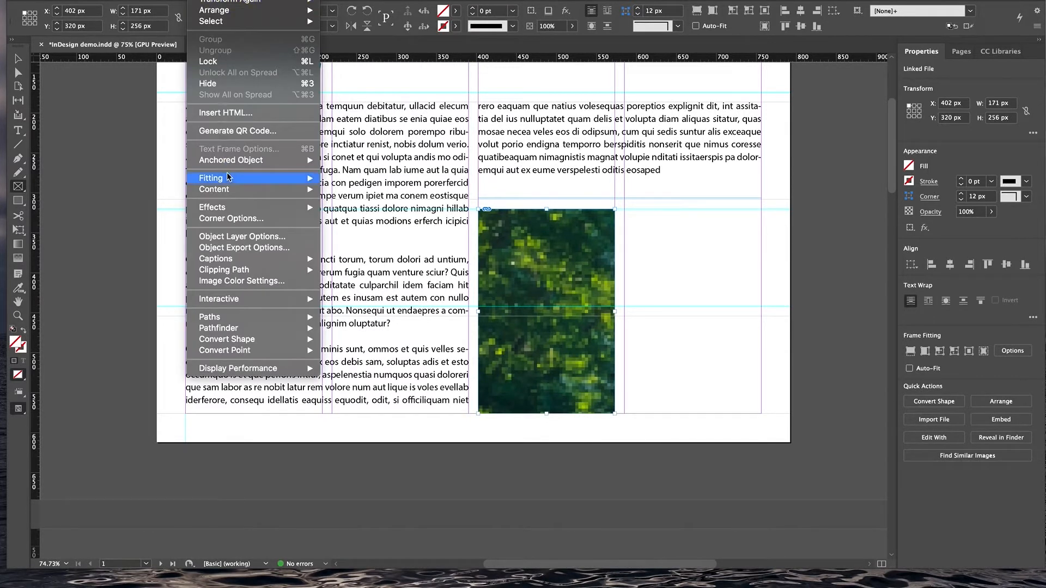
{"action": "mouse_move", "coordinate": [229, 178]}
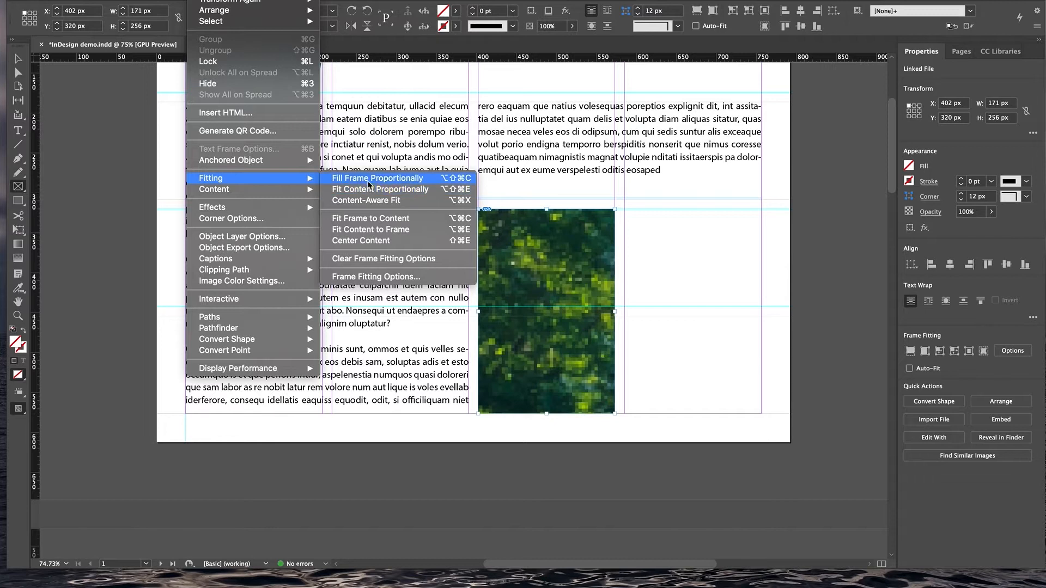
{"action": "left_click", "coordinate": [368, 188]}
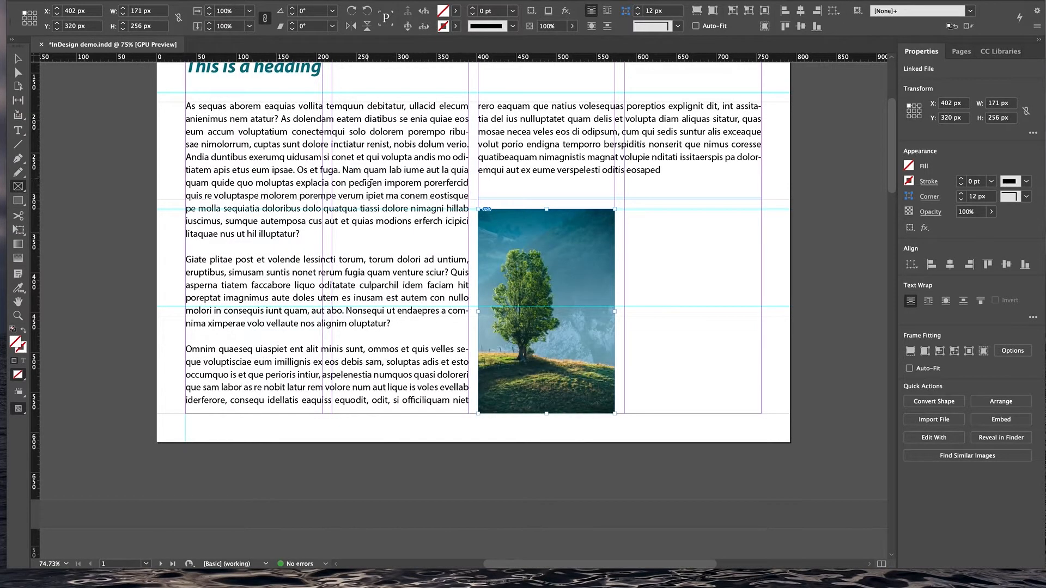
Select the photo inside the frame and shift it so its left edge meets the frame's left edge, at X+ 0, Y+ 0 px
{"action": "left_click", "coordinate": [19, 66]}
{"action": "mouse_move", "coordinate": [594, 268]}
{"action": "mouse_move", "coordinate": [614, 312]}
{"action": "left_mouse_down"}
{"action": "mouse_move", "coordinate": [629, 313]}
{"action": "mouse_move", "coordinate": [580, 311]}
{"action": "mouse_move", "coordinate": [616, 313]}
{"action": "left_mouse_up"}
{"action": "mouse_move", "coordinate": [547, 312]}
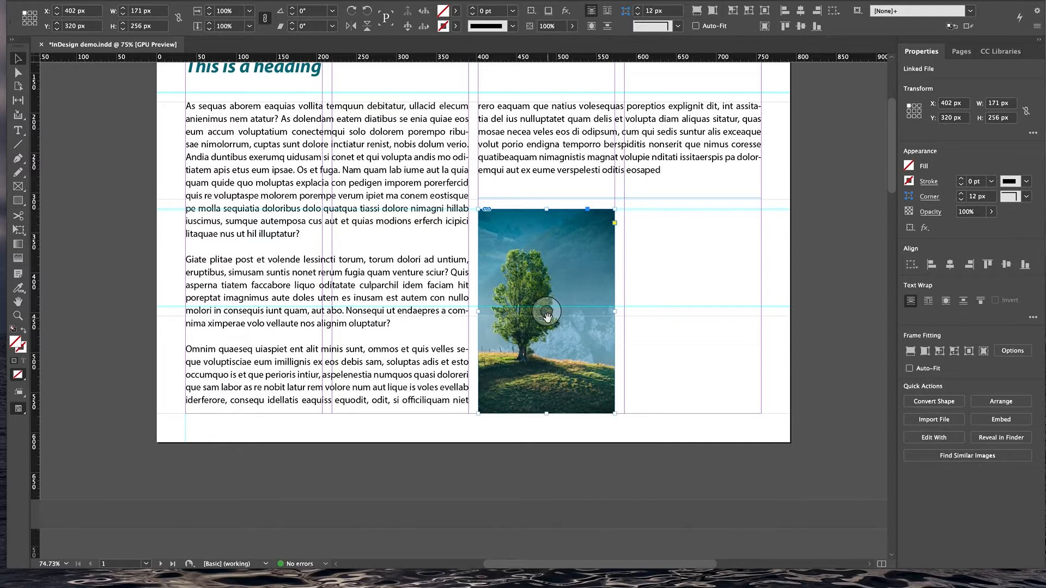
{"action": "left_click", "coordinate": [547, 313]}
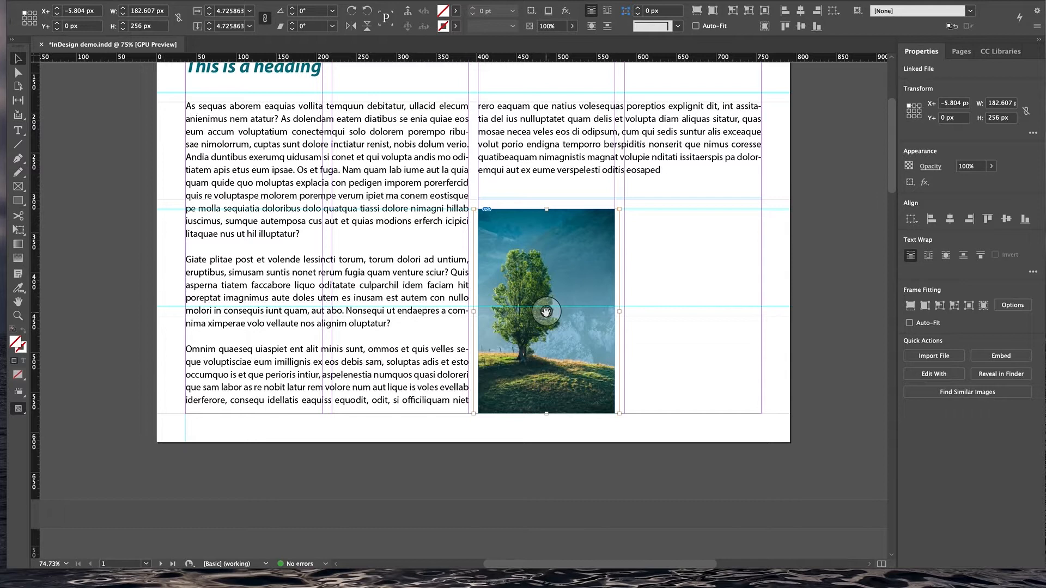
{"action": "left_click_drag", "start_coordinate": [546, 311], "coordinate": [551, 318]}
{"action": "left_click_drag", "start_coordinate": [551, 317], "coordinate": [548, 312]}
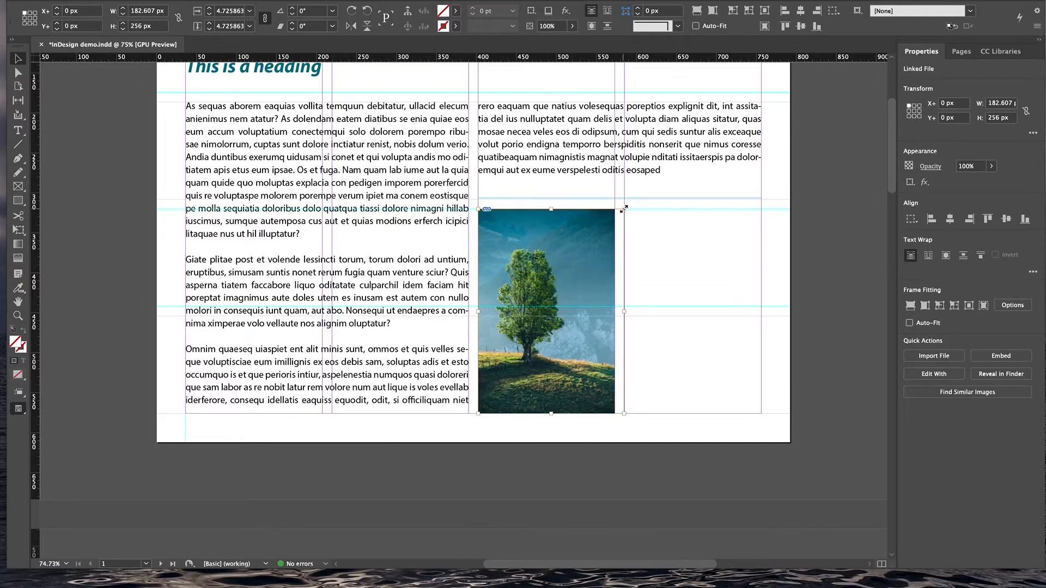
Enlarge the photo inside its frame to about 206 x 289 px and reposition it at X+ -12, Y+ 0 px
{"action": "left_click_drag", "start_coordinate": [624, 209], "coordinate": [643, 184]}
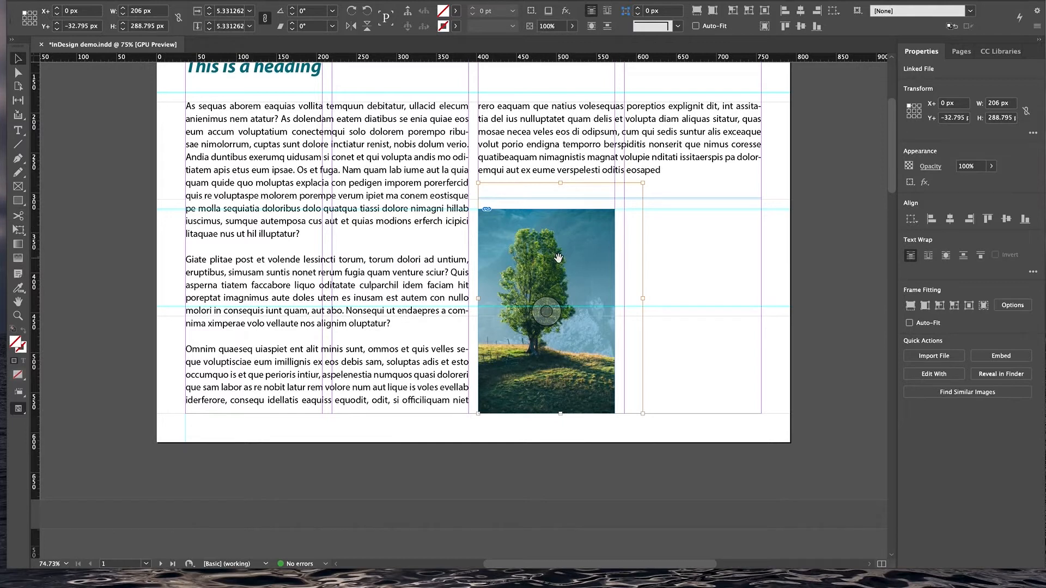
{"action": "left_click_drag", "start_coordinate": [558, 268], "coordinate": [548, 289]}
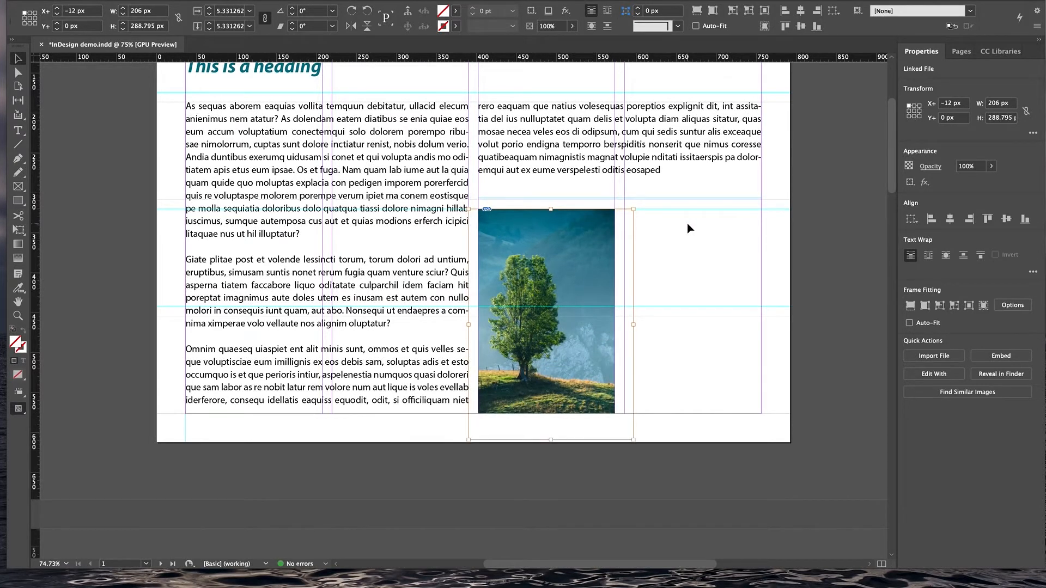
{"action": "left_click", "coordinate": [671, 232]}
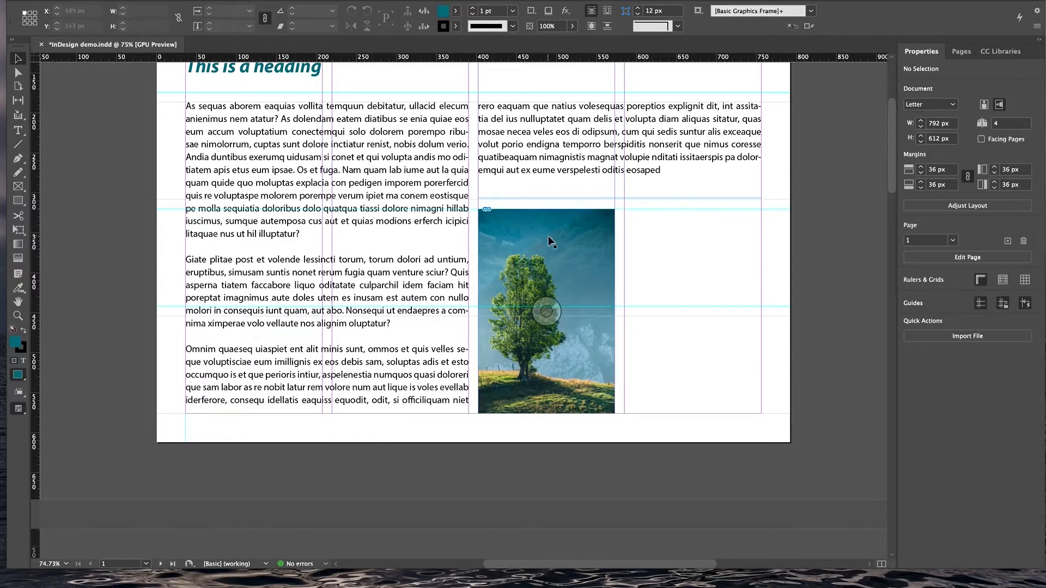
Switch the selection from the picture frame to the photo inside it, and clear the selection
{"action": "left_click", "coordinate": [561, 221]}
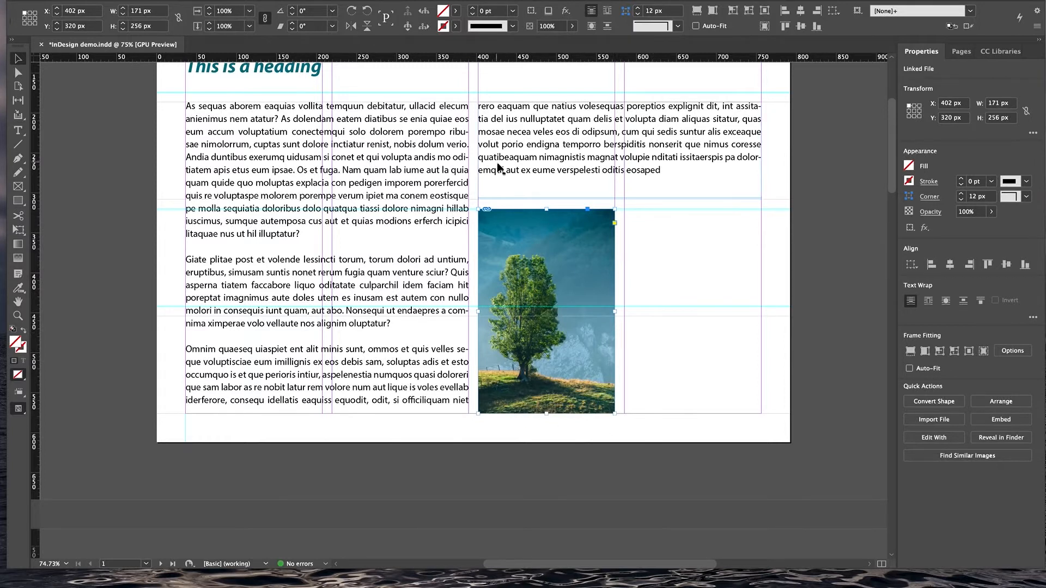
{"action": "left_click", "coordinate": [537, 300]}
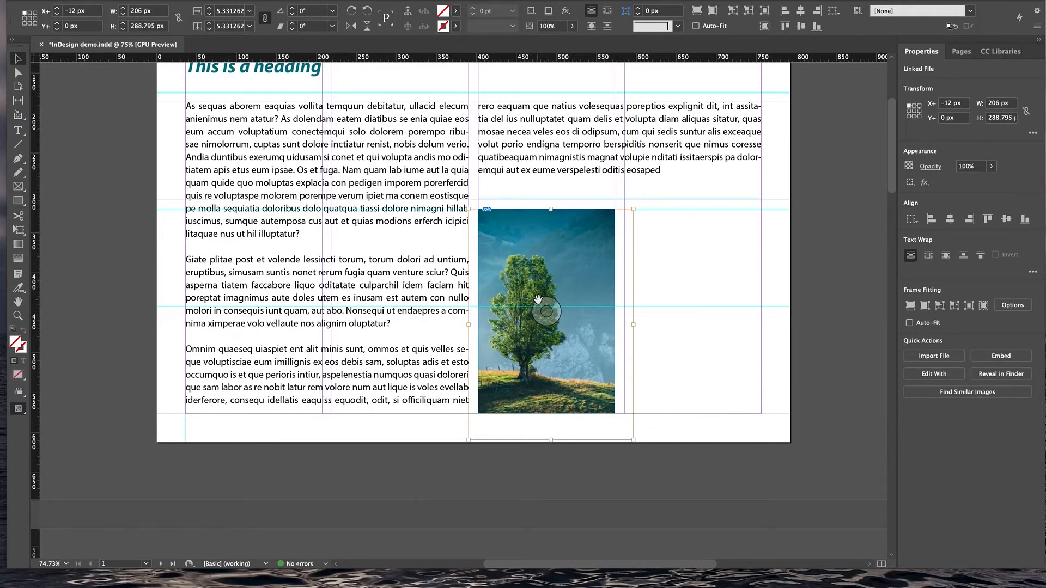
{"action": "left_click", "coordinate": [660, 224]}
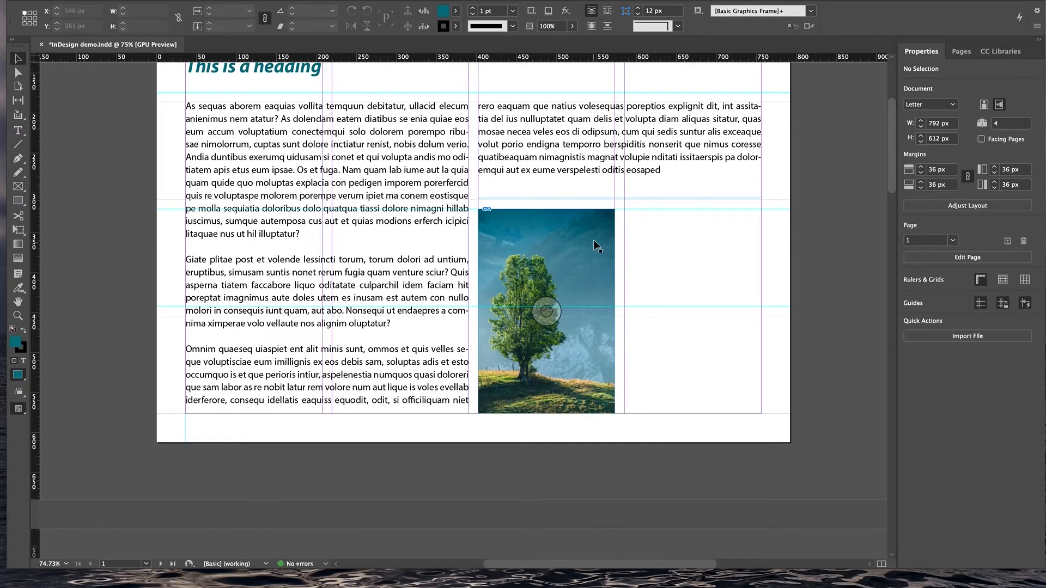
Scale the frame together with its photo down to about 139 x 209 px, and scale both back up to 171 x 256 px
{"action": "left_click", "coordinate": [607, 216]}
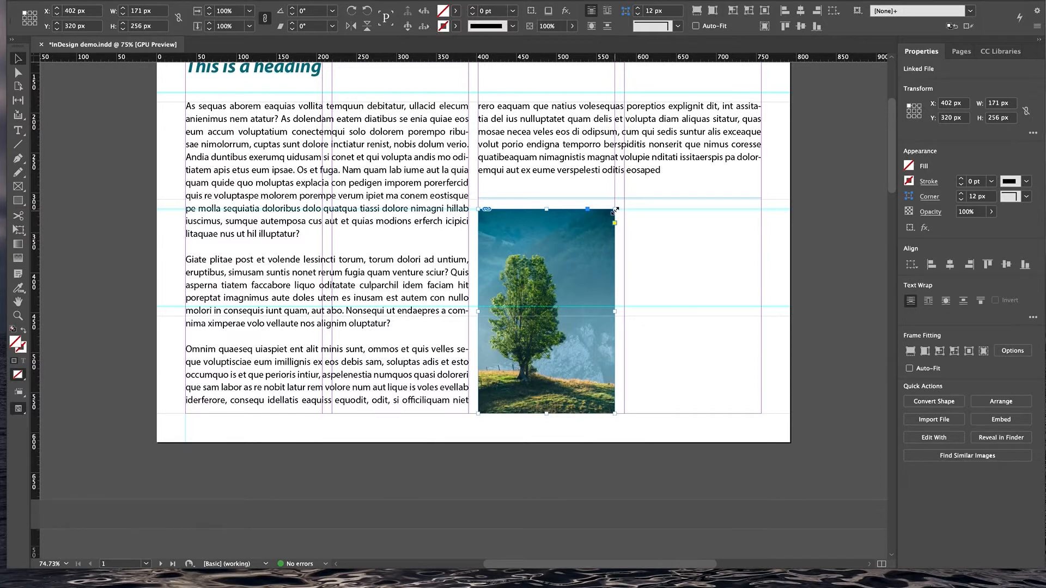
{"action": "left_click_drag", "start_coordinate": [616, 210], "coordinate": [583, 248]}
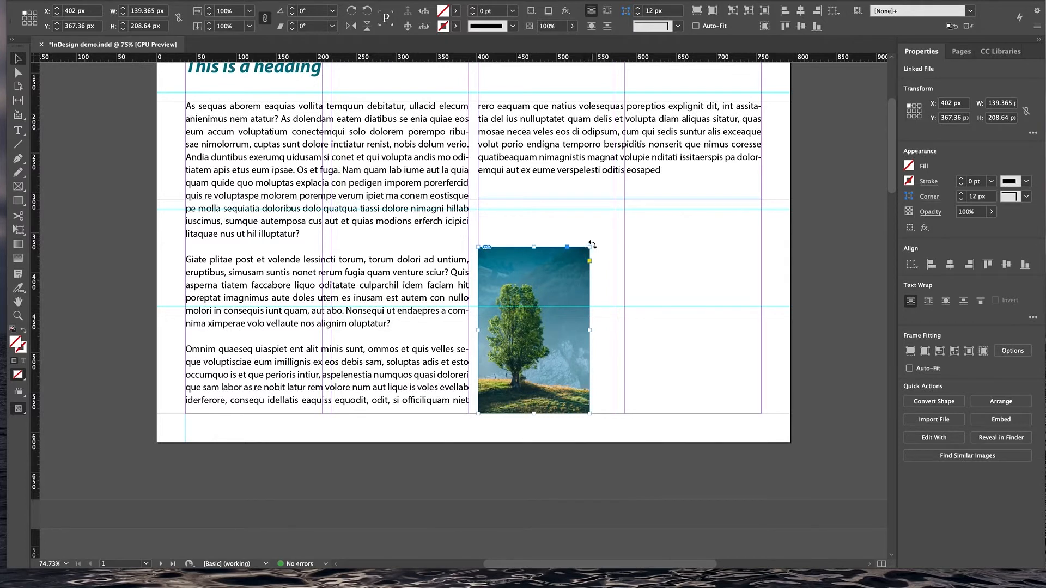
{"action": "left_click_drag", "start_coordinate": [590, 247], "coordinate": [614, 209]}
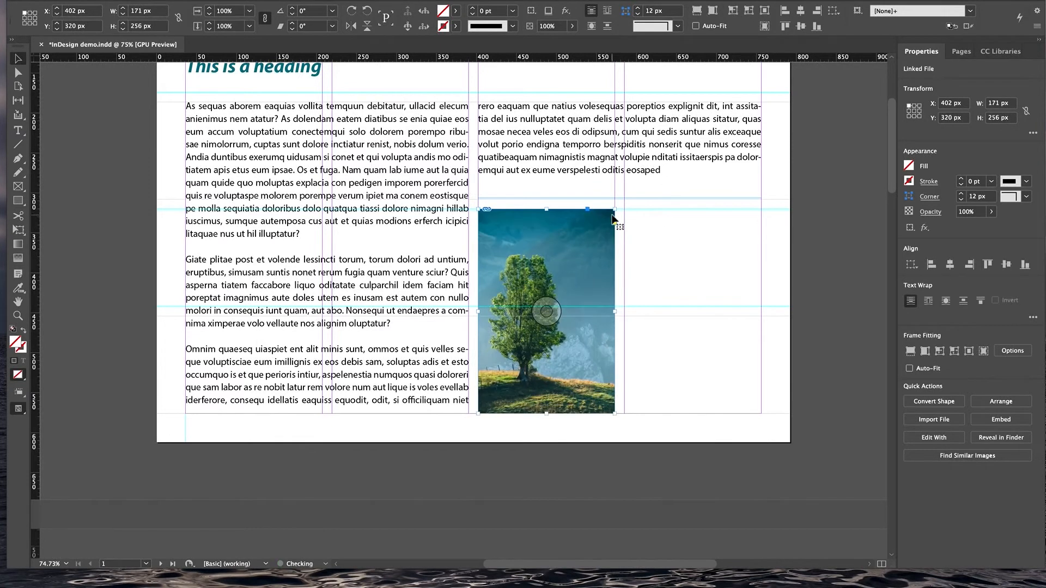
Draw a 171 x 254 px rectangle frame in the first column of page 2, starting at X 36, Y 52 px
{"action": "scroll", "coordinate": [587, 290], "scroll_direction": "down", "scroll_amount": 5}
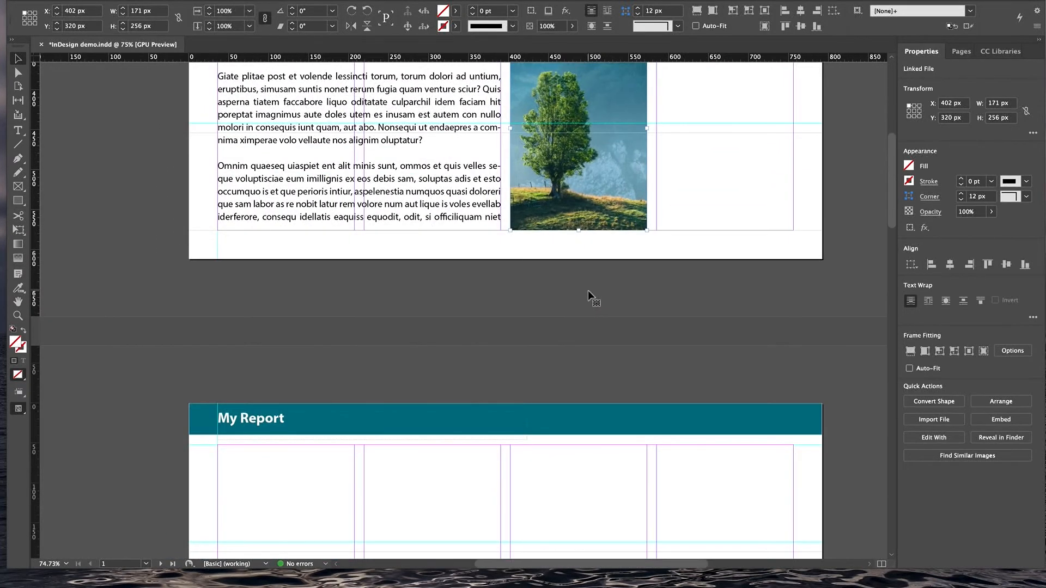
{"action": "scroll", "coordinate": [588, 291], "scroll_direction": "down", "scroll_amount": 6}
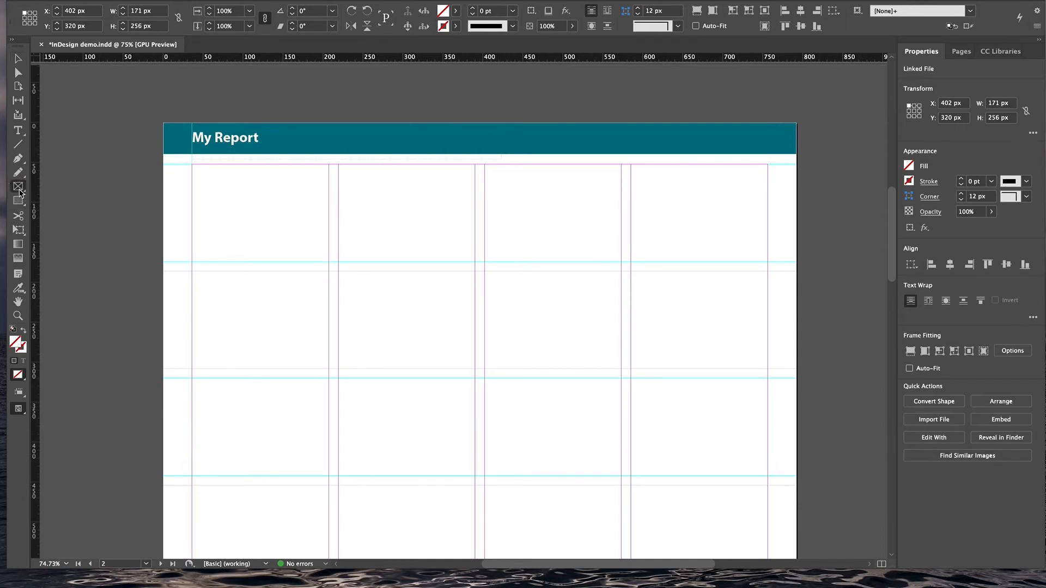
{"action": "left_click", "coordinate": [18, 187]}
{"action": "mouse_move", "coordinate": [193, 166]}
{"action": "left_mouse_down"}
{"action": "mouse_move", "coordinate": [283, 340]}
{"action": "mouse_move", "coordinate": [327, 368]}
{"action": "left_mouse_up"}
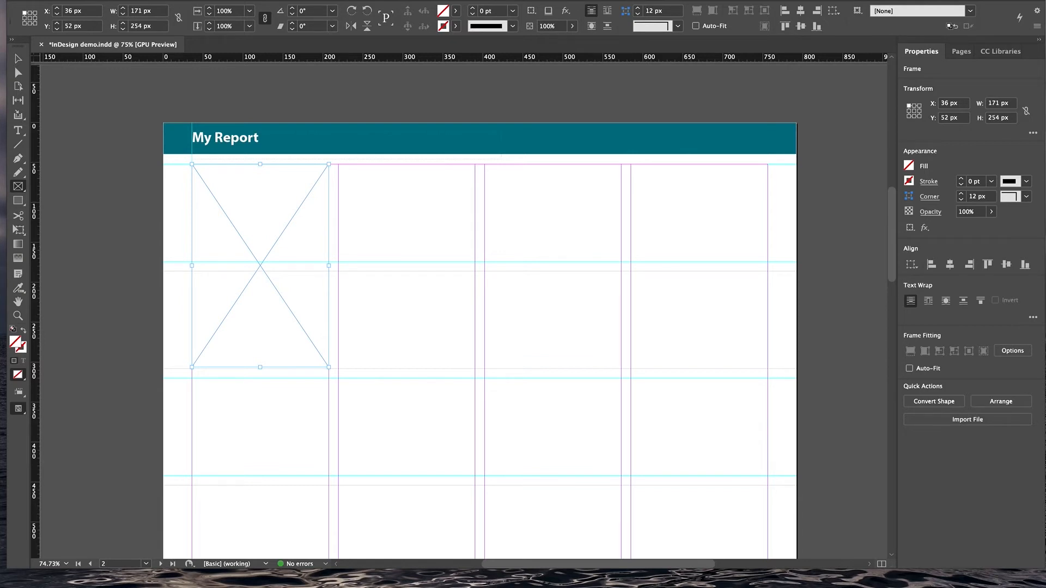
Try placing nature.ai in the empty first-column frame on page 2, and undo the placement
{"action": "left_click", "coordinate": [81, 0]}
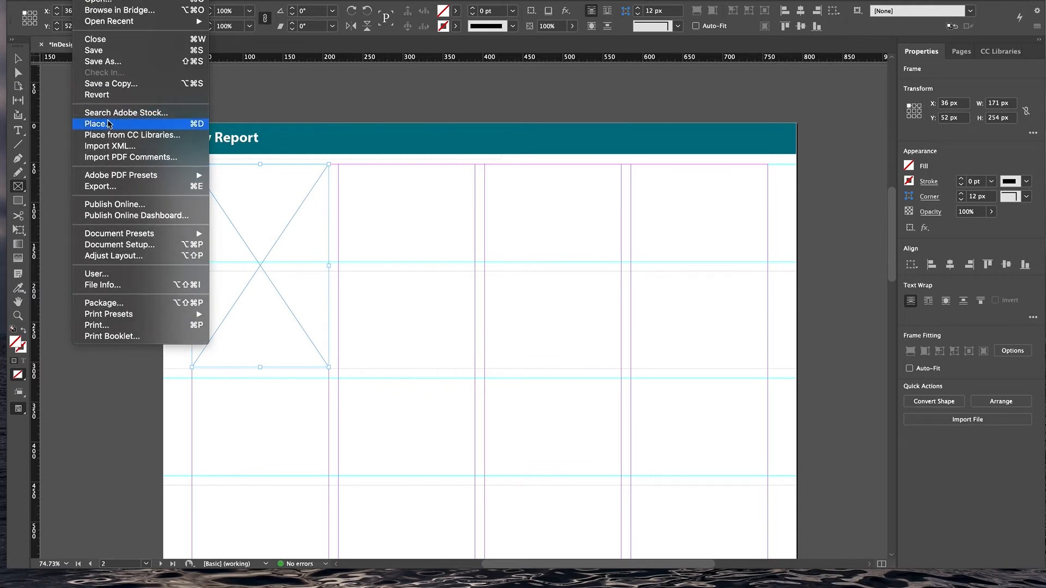
{"action": "left_click", "coordinate": [109, 124]}
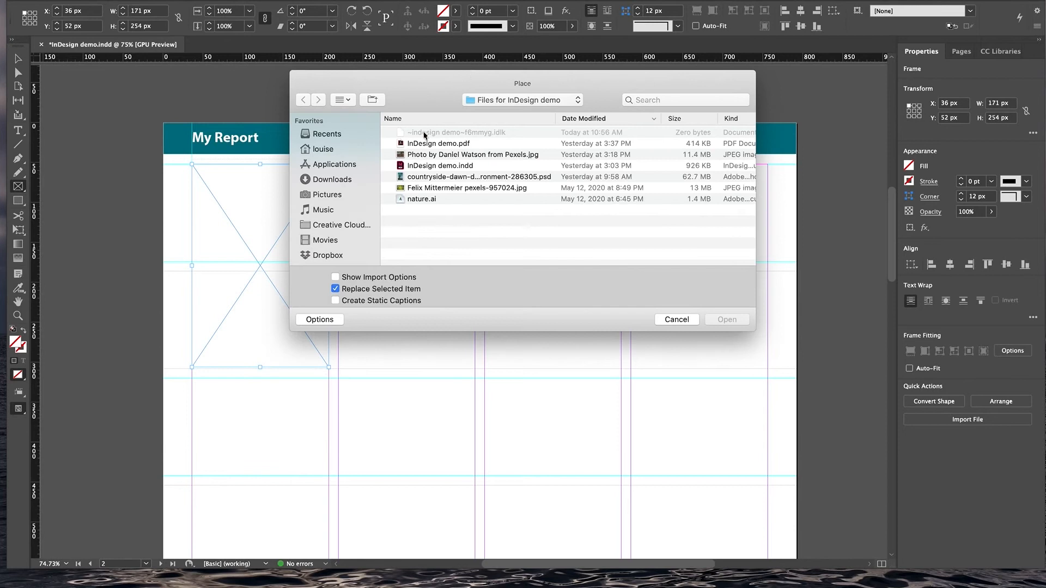
{"action": "left_click", "coordinate": [422, 200]}
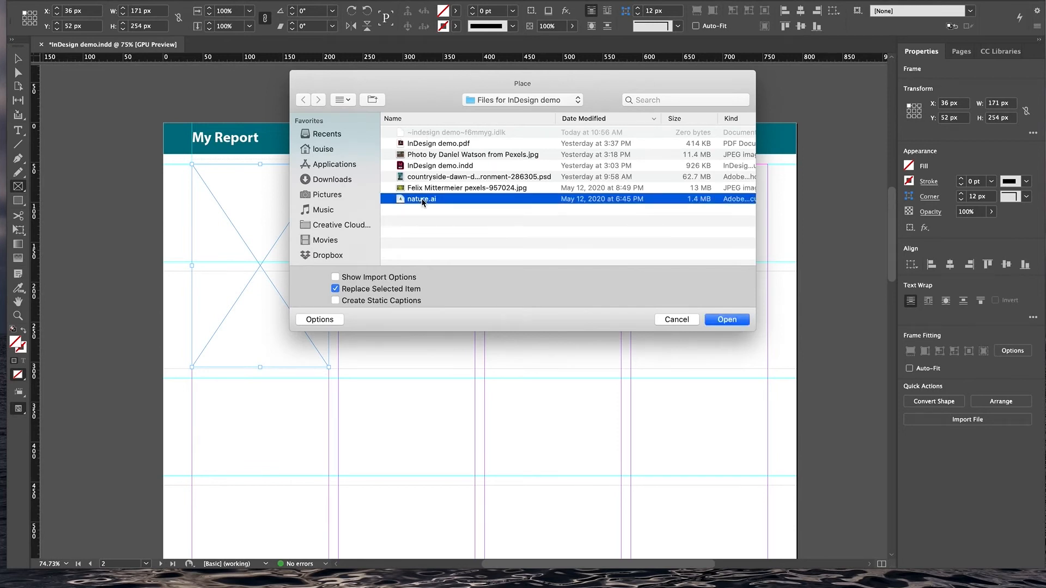
{"action": "left_click", "coordinate": [738, 320]}
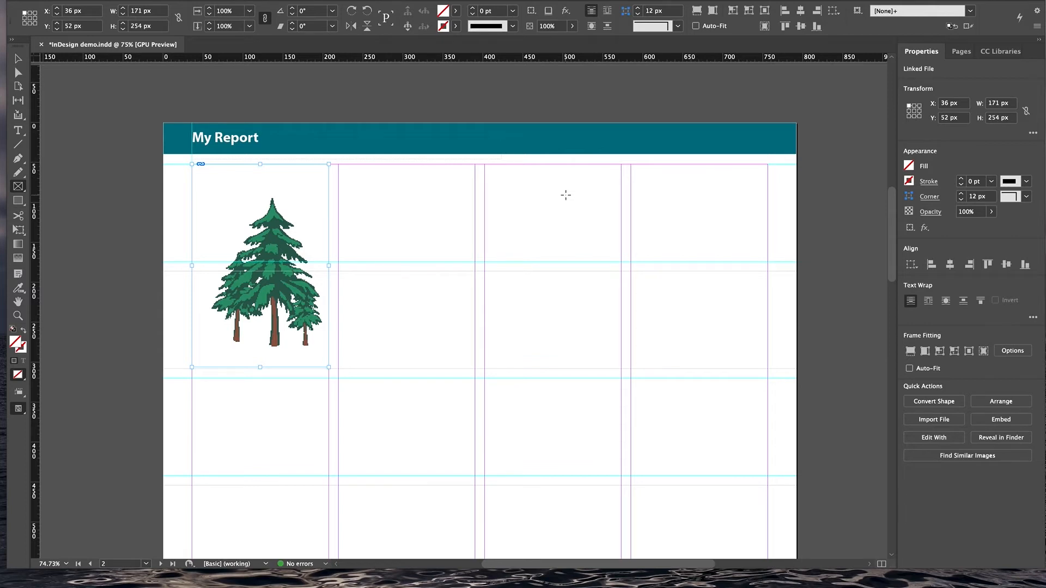
{"action": "key", "text": "super+z"}
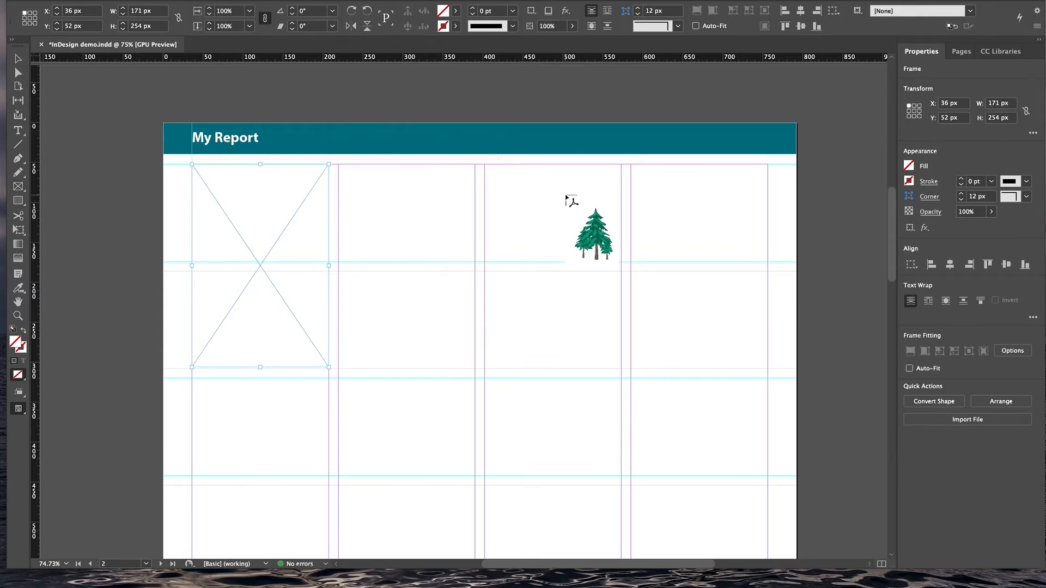
{"action": "key", "text": "Escape"}
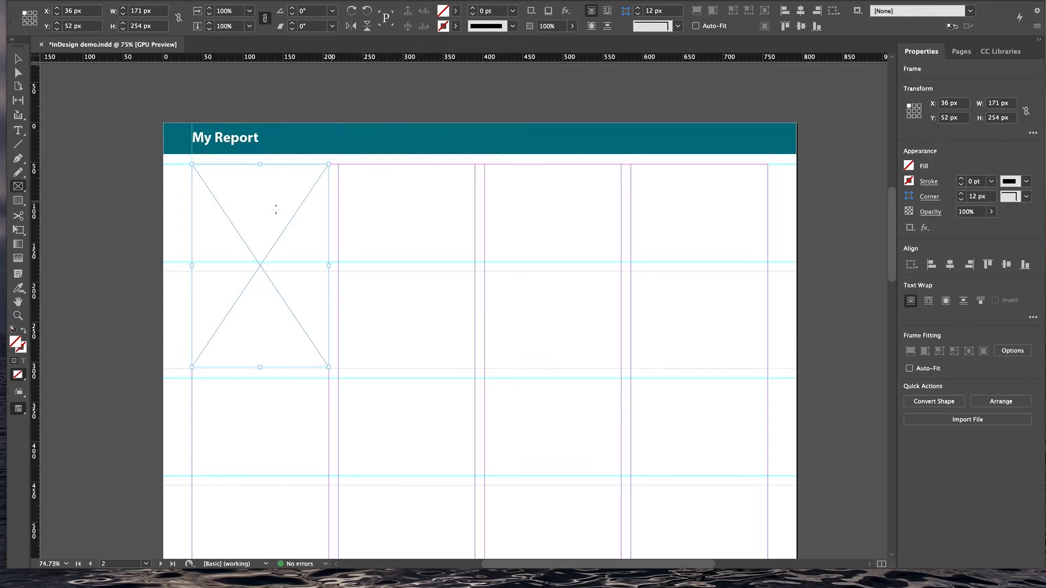
Open nature.ai for placing in the empty first-column frame with Show Import Options enabled
{"action": "left_click", "coordinate": [83, 0]}
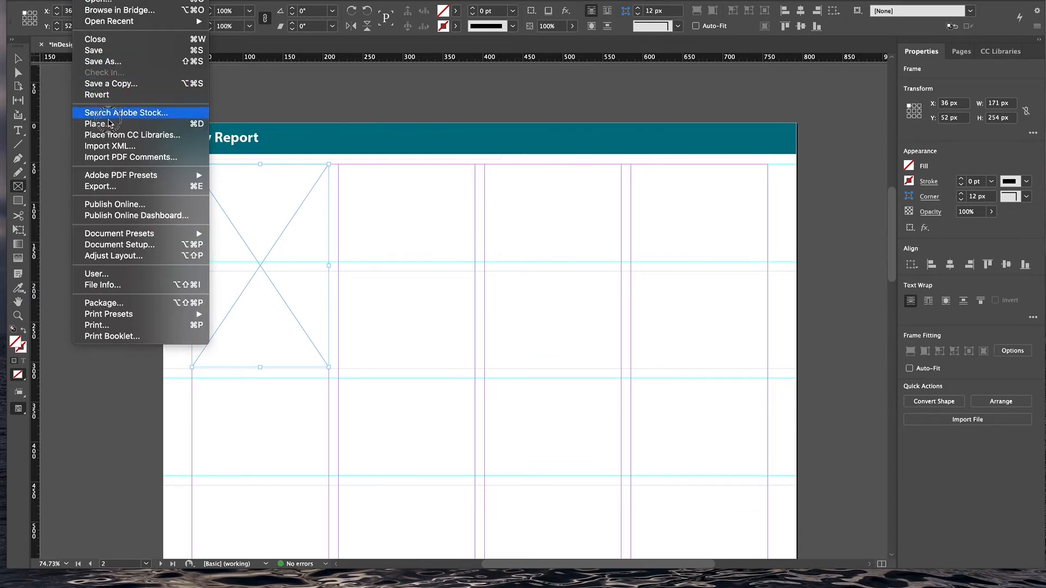
{"action": "left_click", "coordinate": [109, 129]}
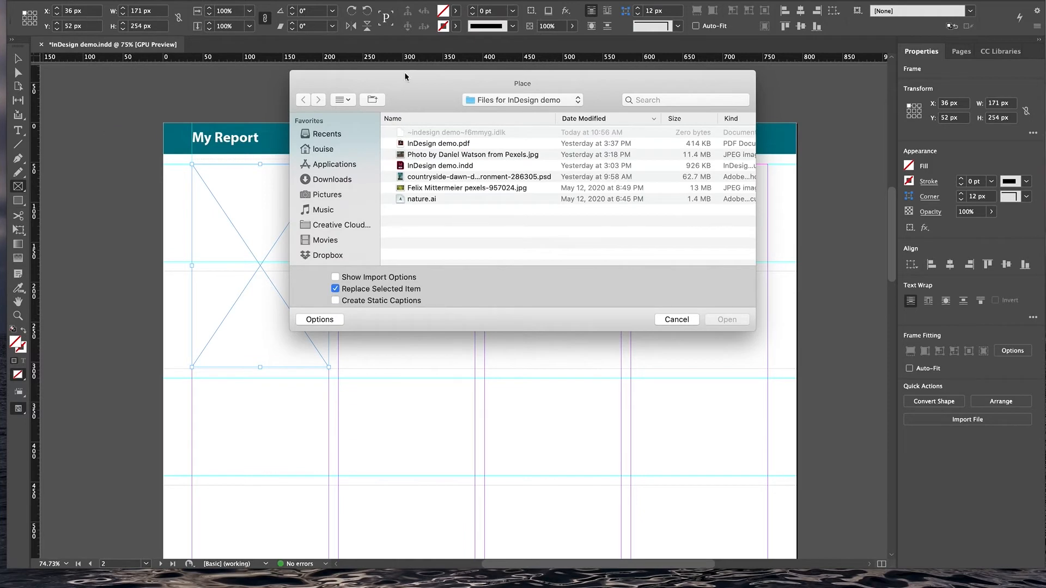
{"action": "left_click_drag", "start_coordinate": [413, 80], "coordinate": [387, 59]}
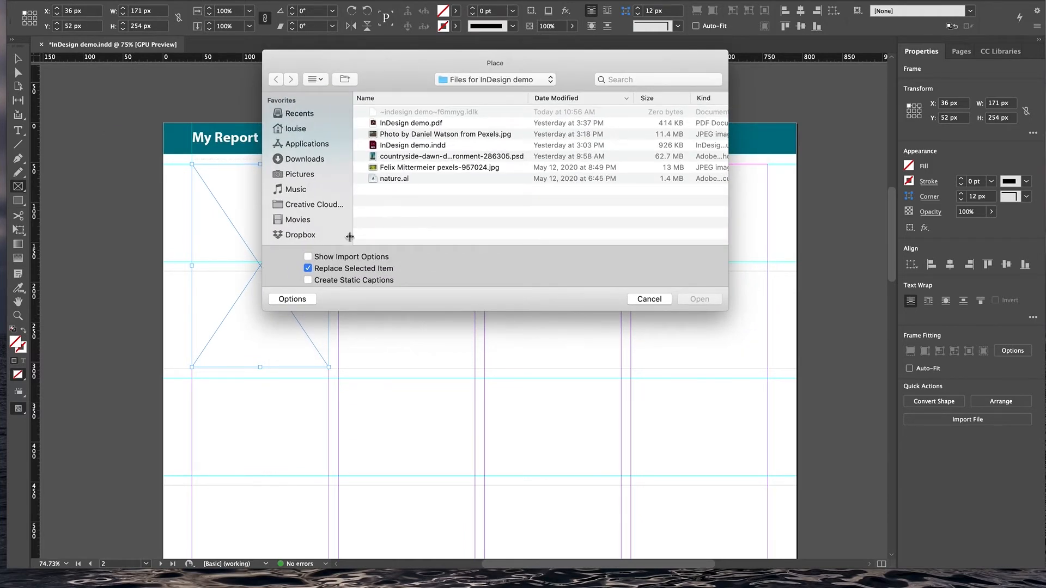
{"action": "left_click", "coordinate": [309, 257]}
{"action": "left_click", "coordinate": [442, 181]}
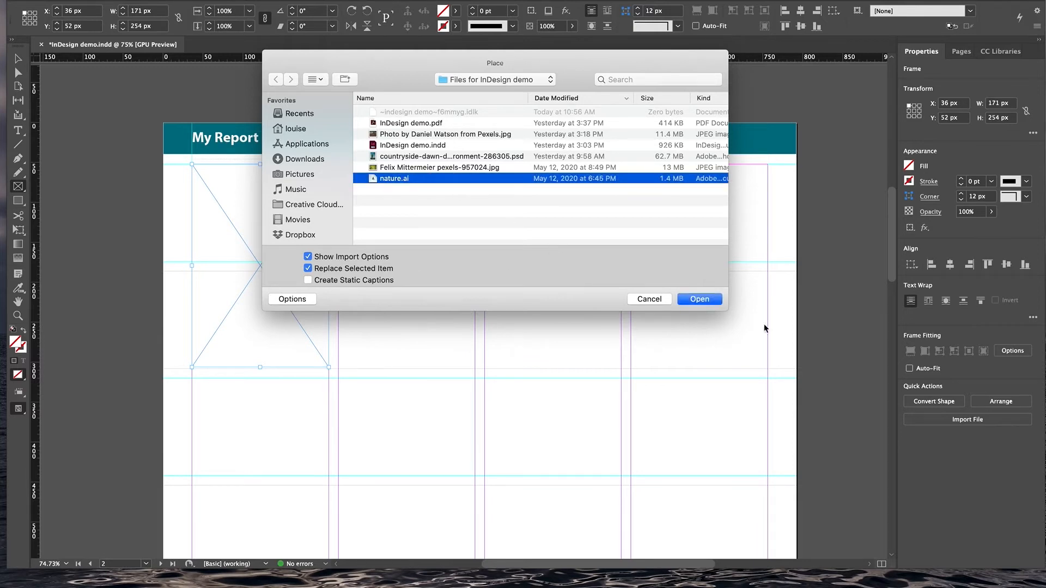
{"action": "left_click", "coordinate": [704, 300]}
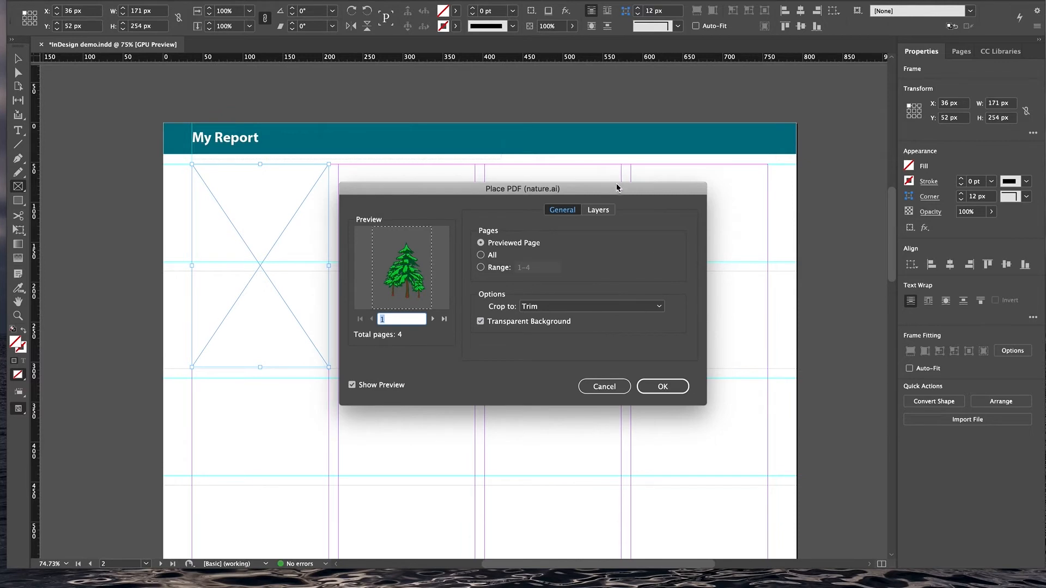
Preview the artwork pages of nature.ai and place page 3, the butterfly, in the frame
{"action": "left_click_drag", "start_coordinate": [617, 191], "coordinate": [632, 38]}
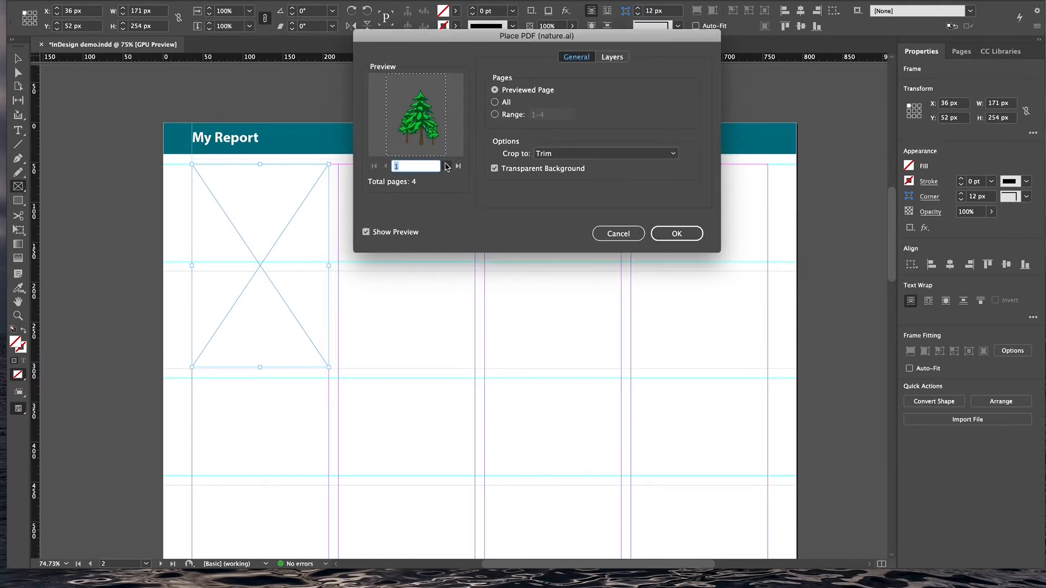
{"action": "left_click", "coordinate": [447, 166]}
{"action": "left_click", "coordinate": [448, 166]}
{"action": "left_click", "coordinate": [447, 166]}
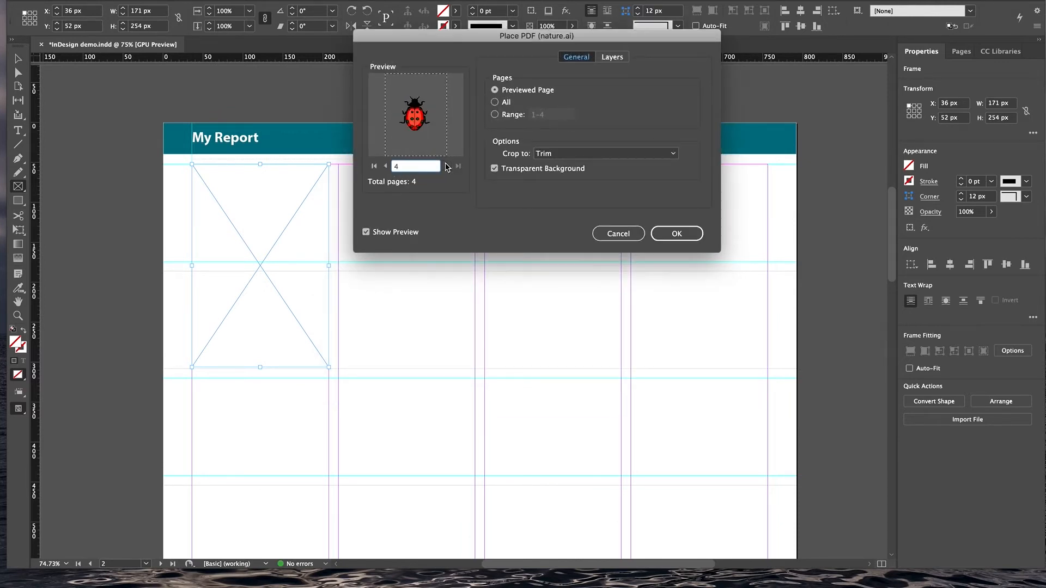
{"action": "left_click", "coordinate": [384, 168]}
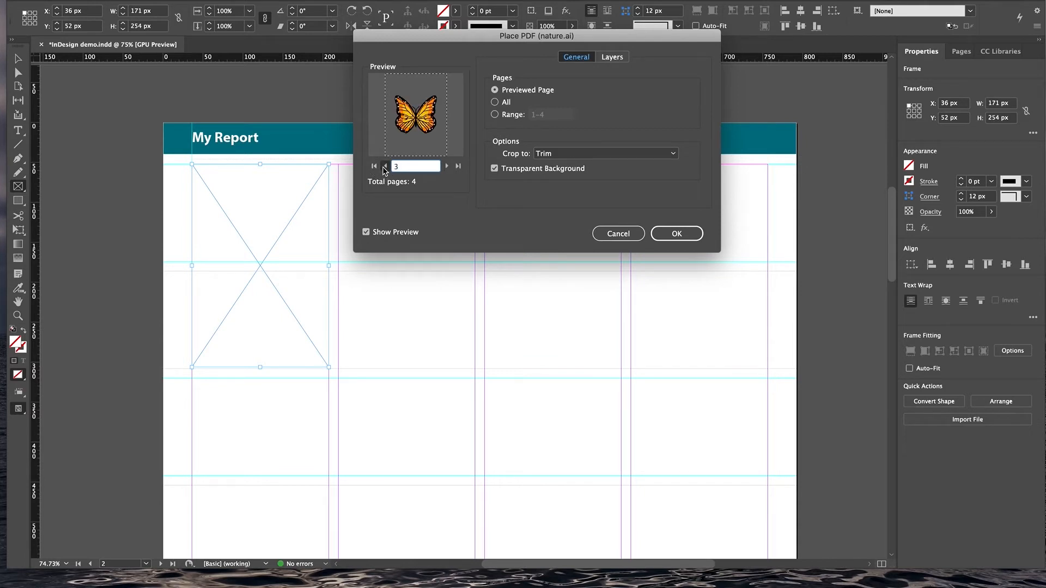
{"action": "left_click", "coordinate": [384, 167]}
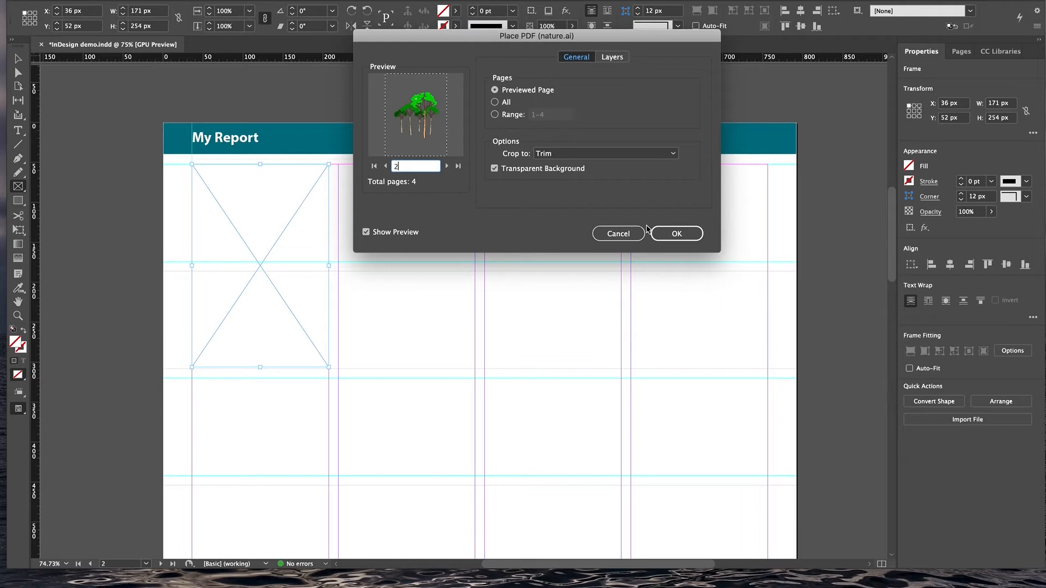
{"action": "left_click", "coordinate": [448, 167]}
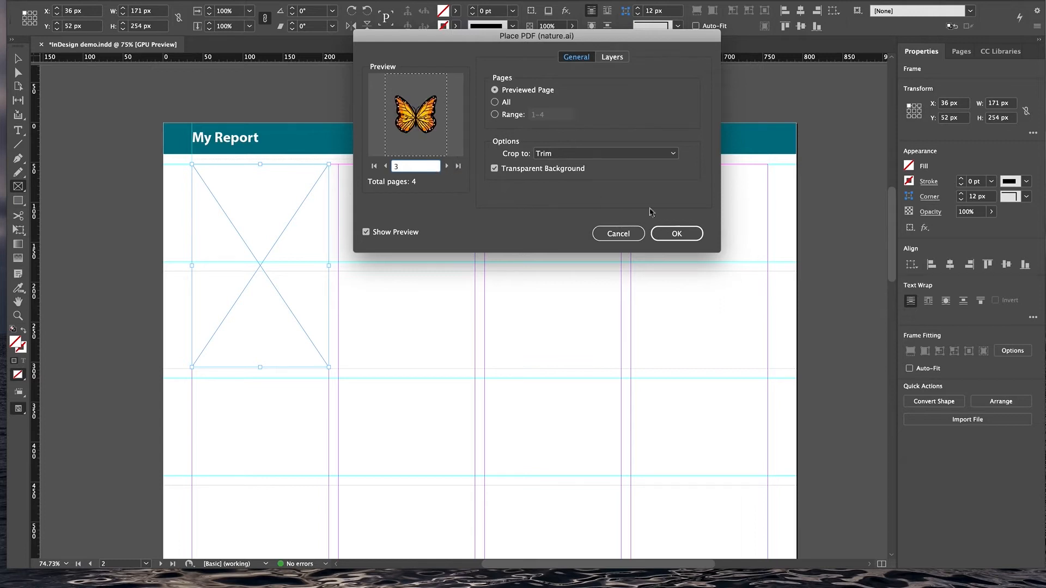
{"action": "left_click", "coordinate": [680, 234]}
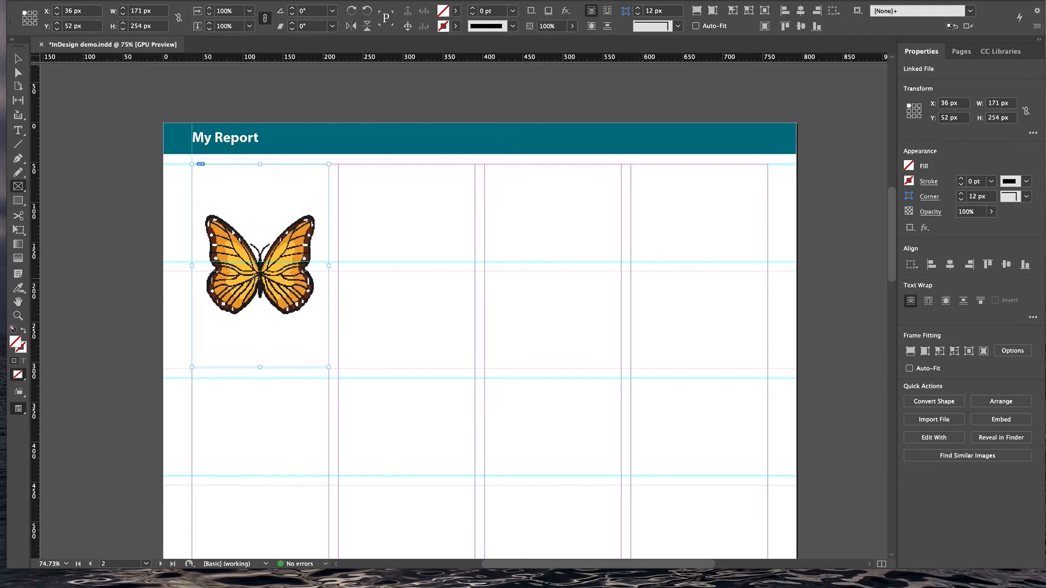
Switch the display performance to Fast Display and back to Typical Display to compare the butterfly's rendering
{"action": "left_click", "coordinate": [19, 316]}
{"action": "left_click_drag", "start_coordinate": [287, 250], "coordinate": [390, 305]}
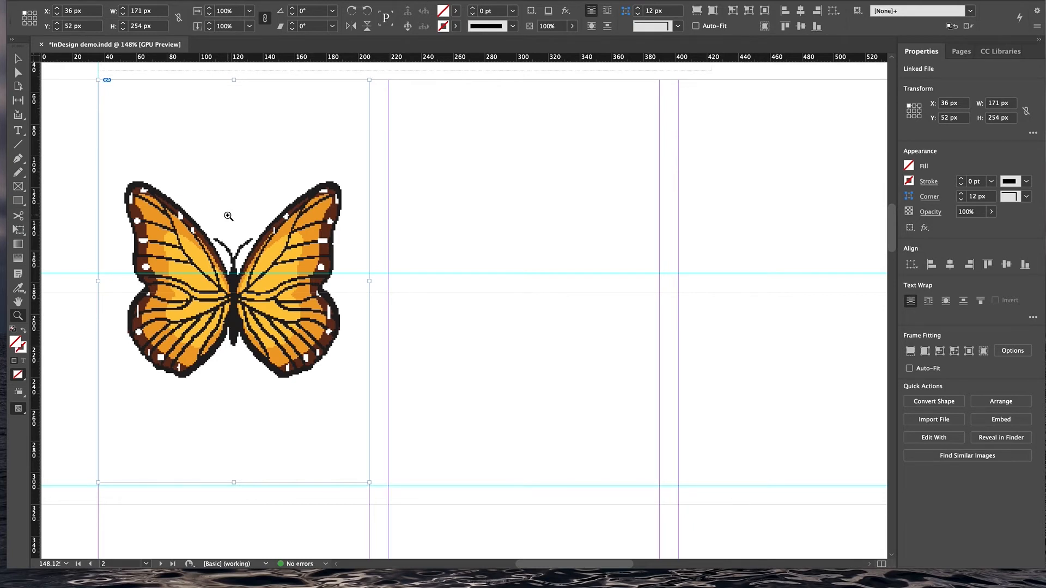
{"action": "left_click", "coordinate": [18, 60]}
{"action": "left_click", "coordinate": [265, 0]}
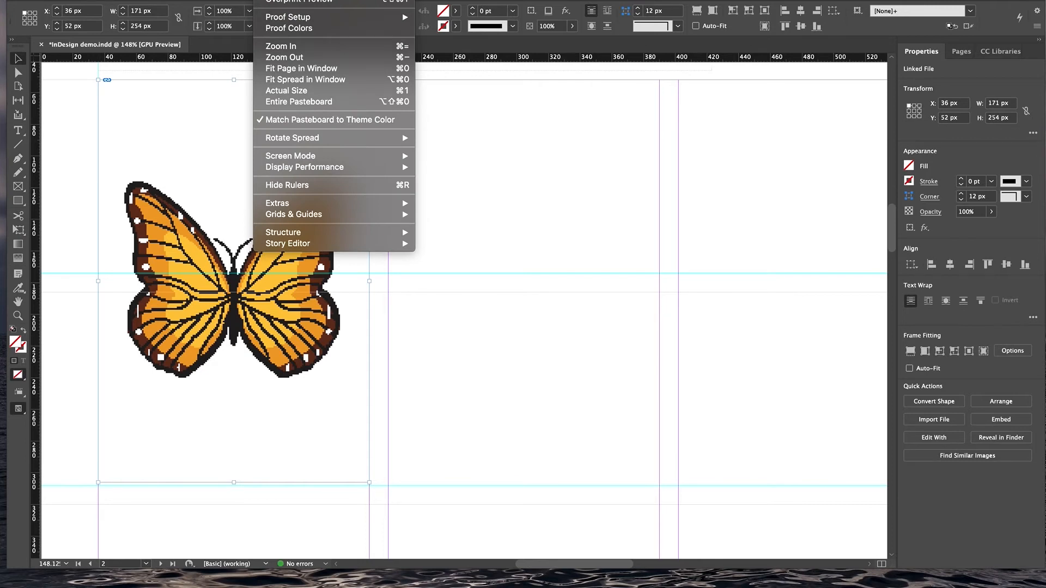
{"action": "mouse_move", "coordinate": [307, 172]}
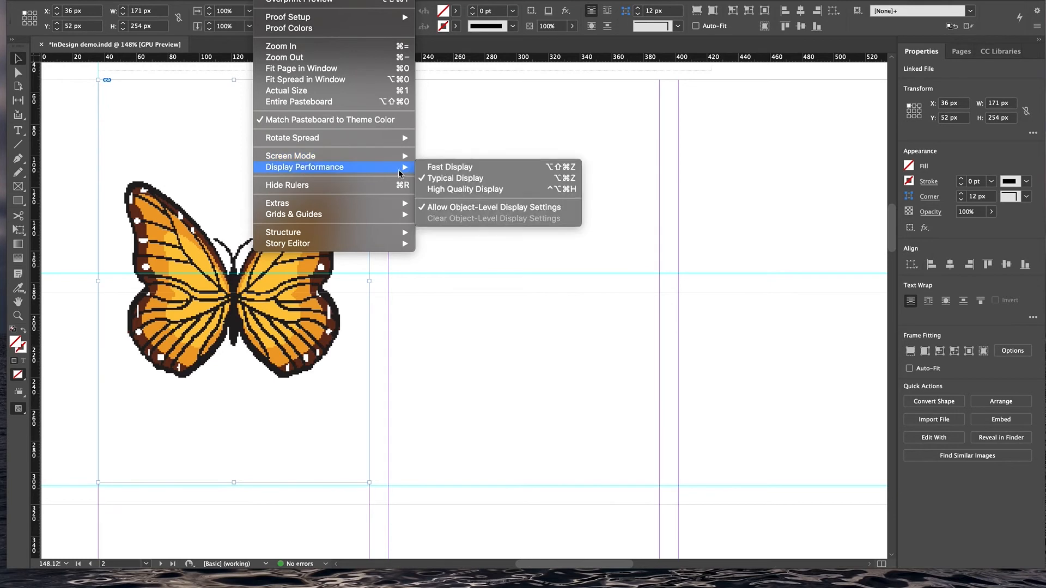
{"action": "left_click", "coordinate": [446, 167]}
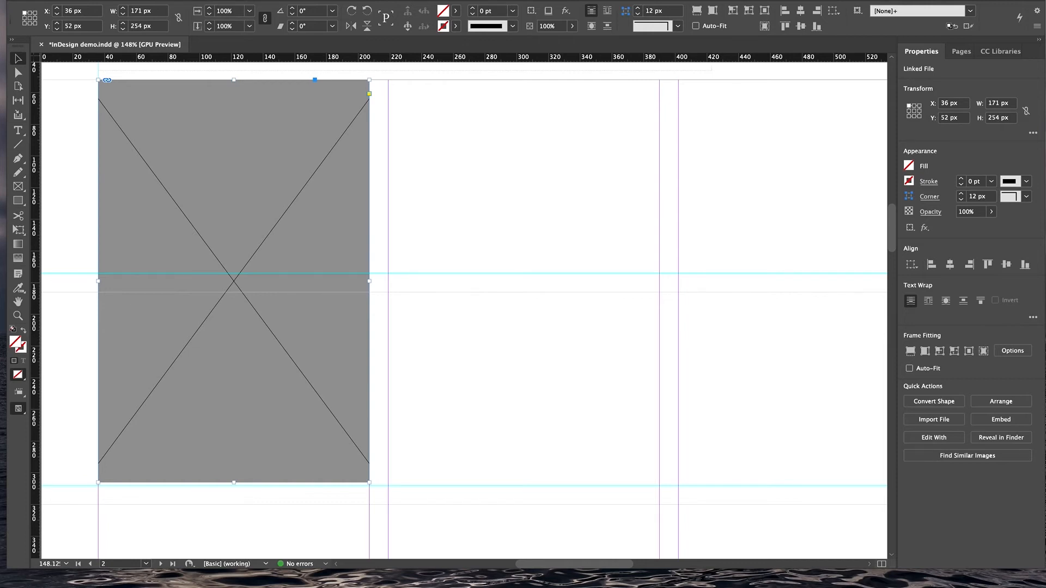
{"action": "left_click", "coordinate": [267, 0]}
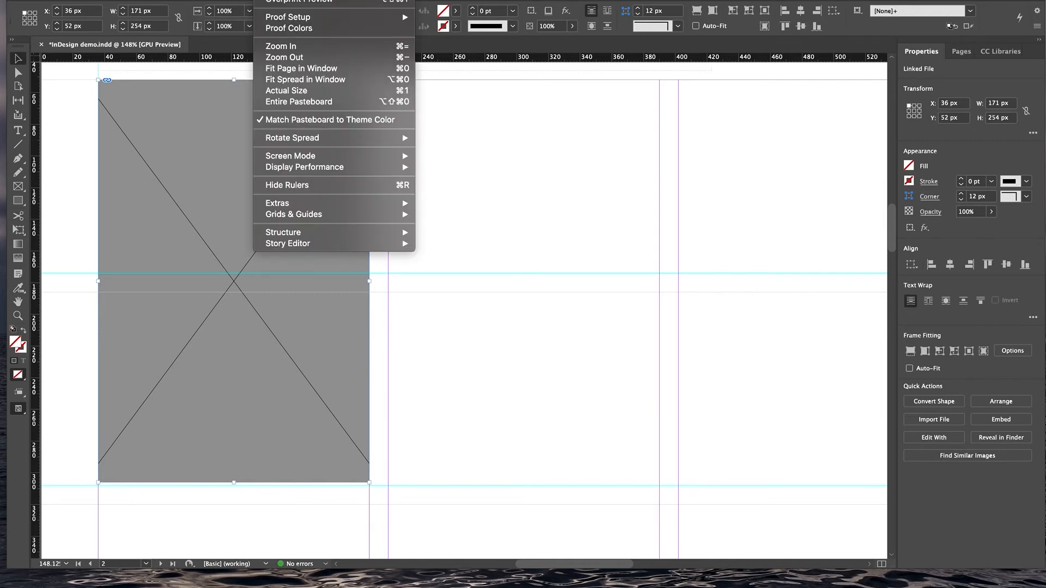
{"action": "mouse_move", "coordinate": [290, 169]}
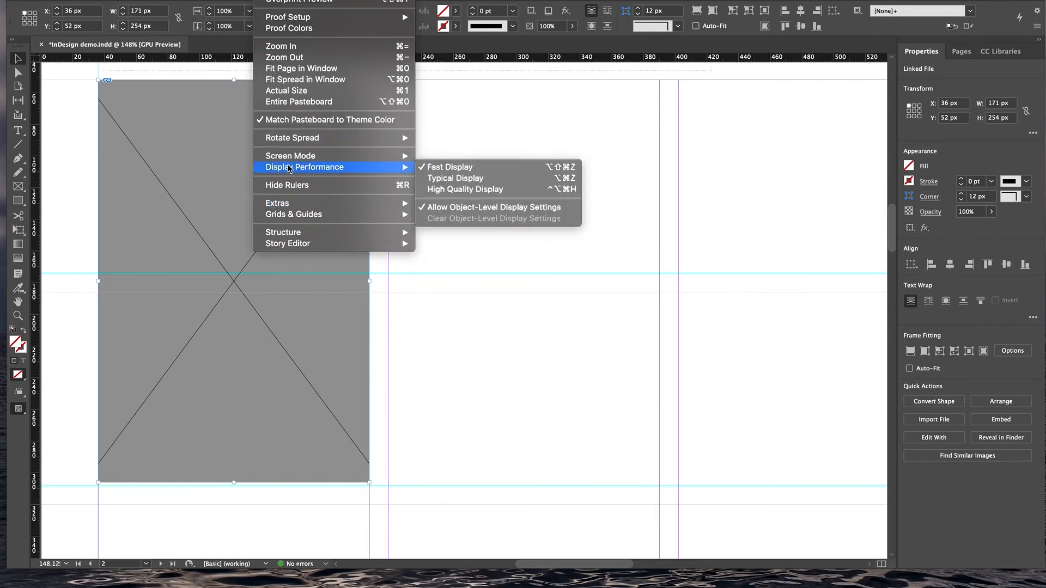
{"action": "left_click", "coordinate": [446, 178]}
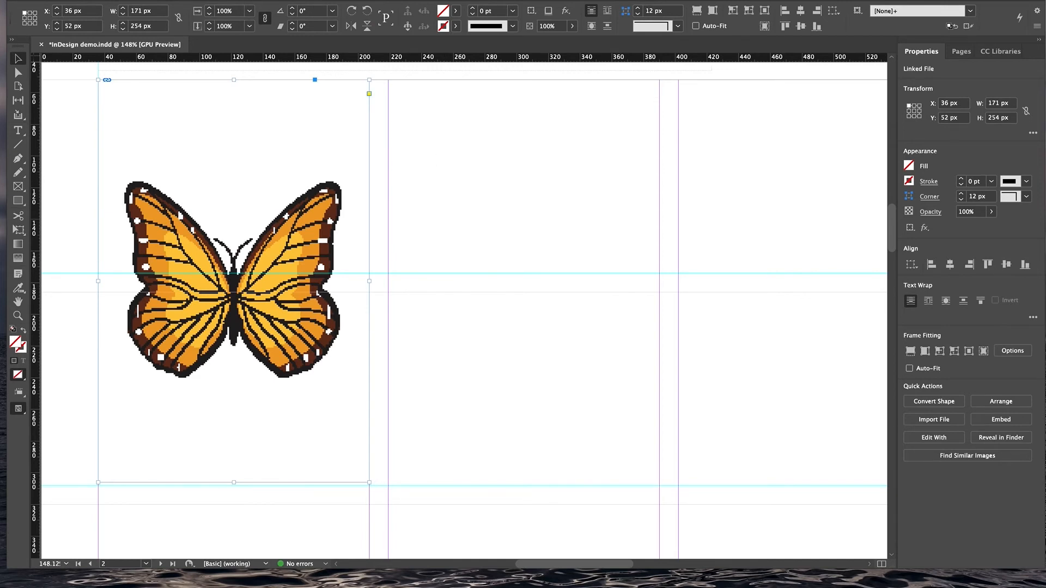
Set the display performance to High Quality Display for the butterfly artwork
{"action": "left_click", "coordinate": [266, 0]}
{"action": "mouse_move", "coordinate": [279, 166]}
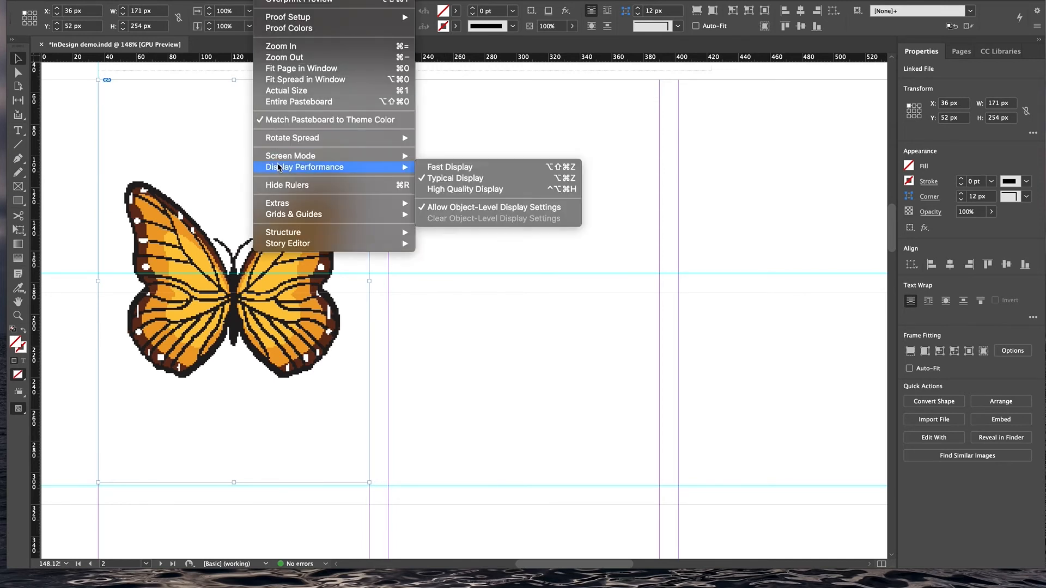
{"action": "left_click", "coordinate": [429, 189]}
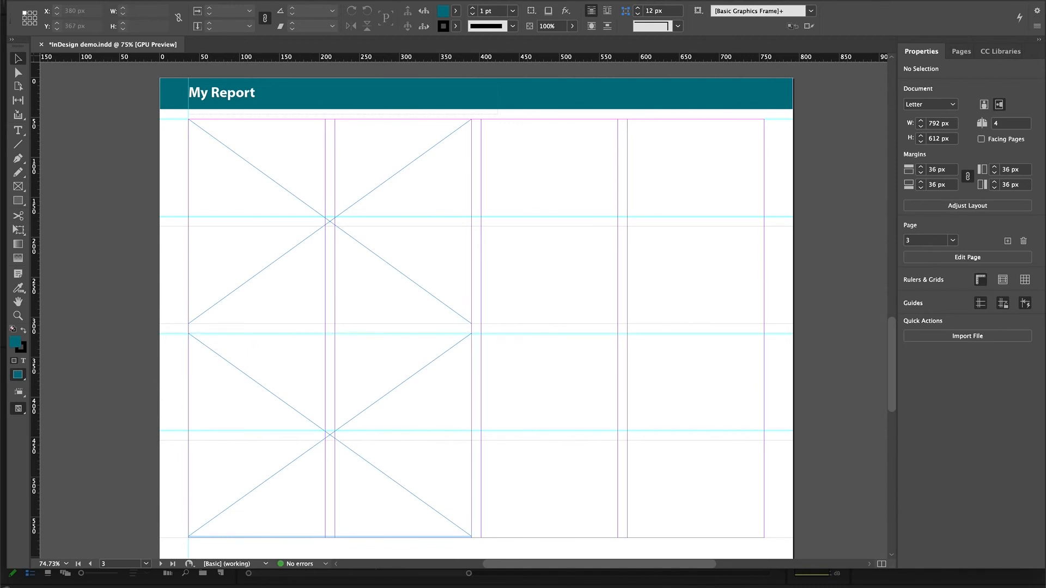
Place both JPEG photos without import options, the tree canopy in page 3's upper frame and the tree roots in the lower frame
{"action": "left_click", "coordinate": [84, 1]}
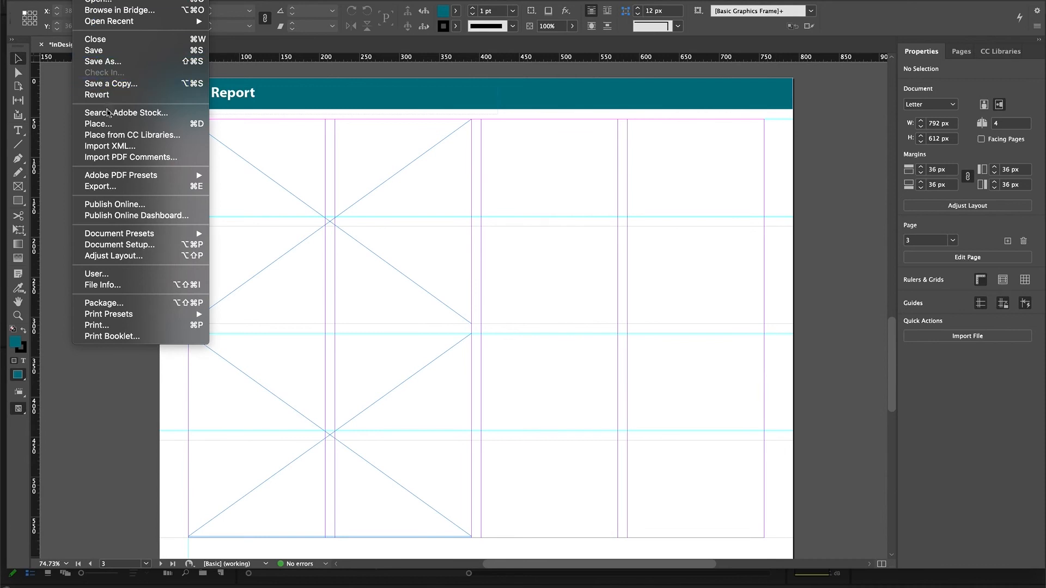
{"action": "left_click", "coordinate": [107, 130]}
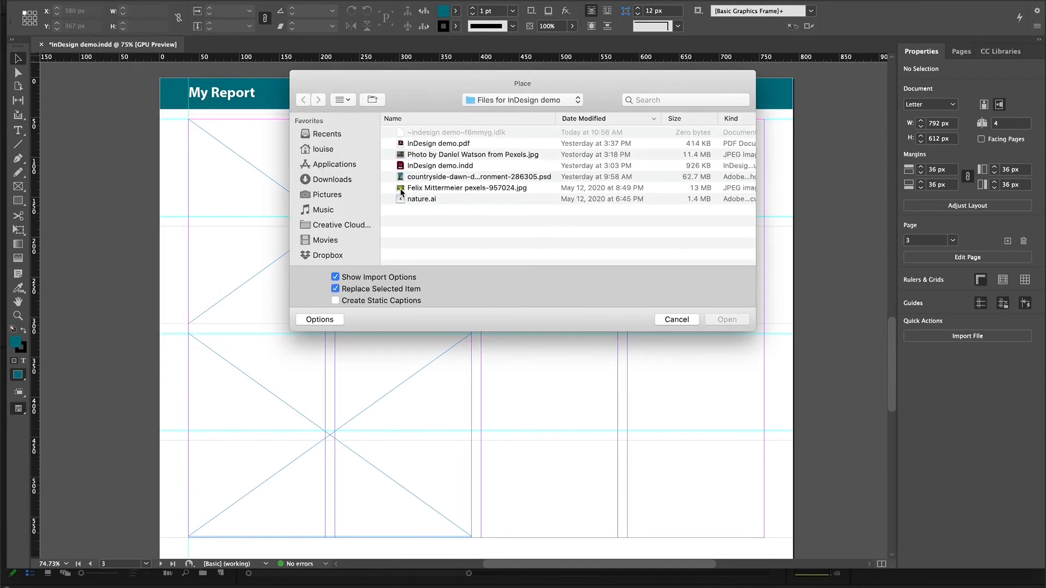
{"action": "left_click", "coordinate": [336, 278]}
{"action": "left_click", "coordinate": [452, 157]}
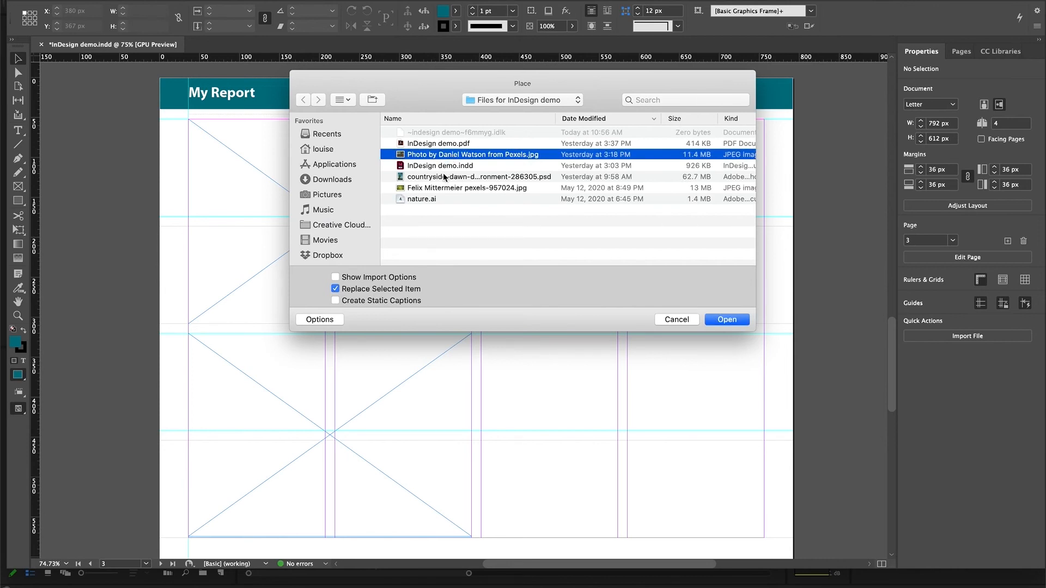
{"action": "left_click", "coordinate": [442, 188], "text": "super"}
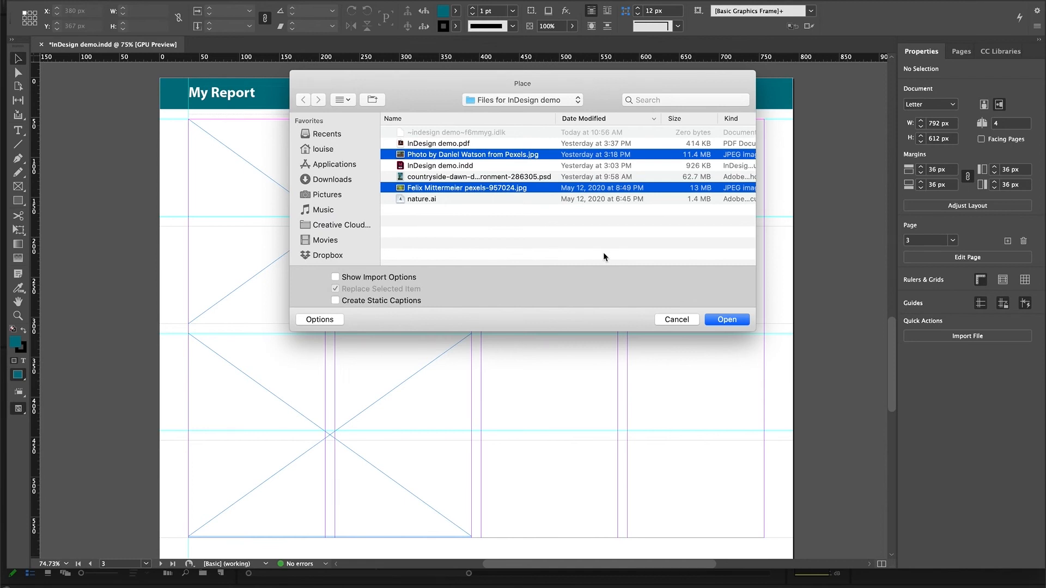
{"action": "left_click", "coordinate": [725, 320]}
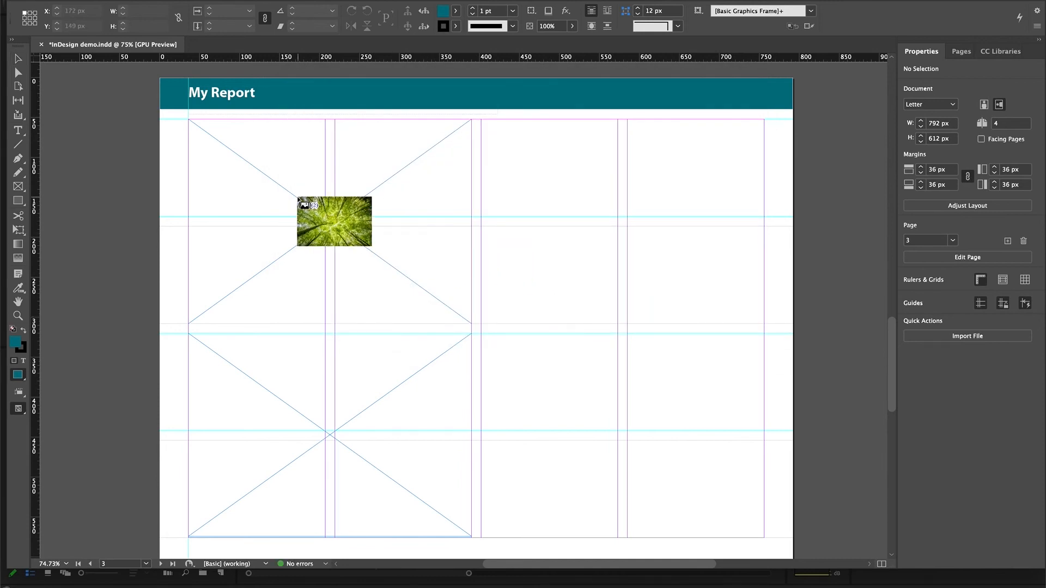
{"action": "left_click", "coordinate": [297, 197]}
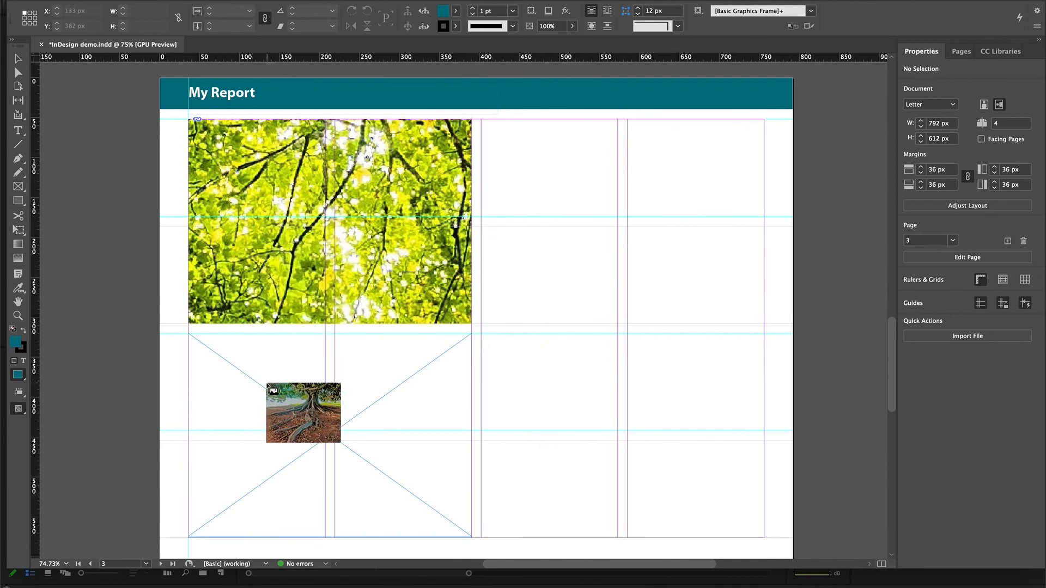
{"action": "left_click", "coordinate": [267, 386]}
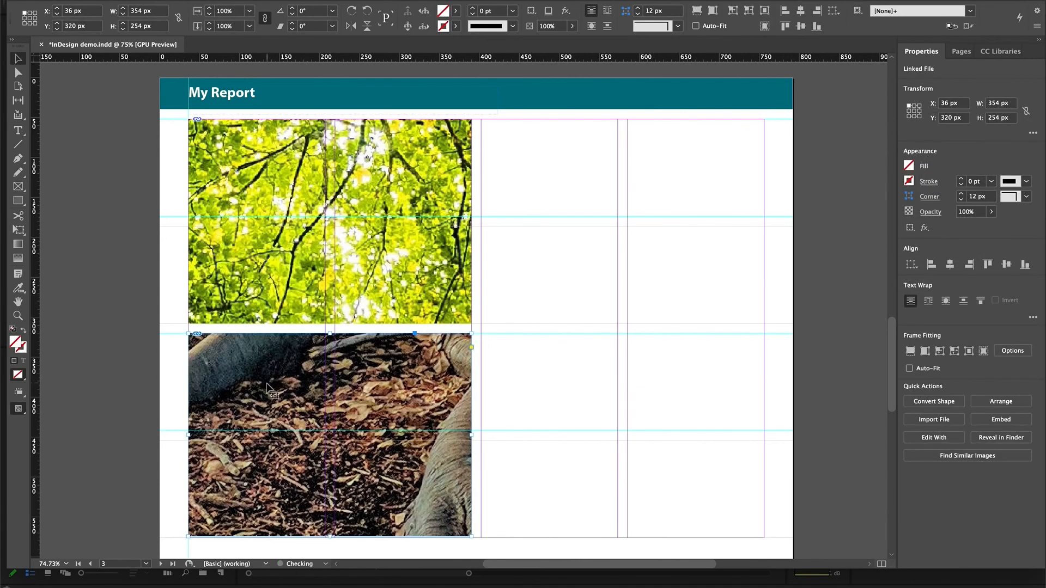
Fit the tree canopy photo in page 3's upper frame with Fill Frame Proportionally
{"action": "left_click", "coordinate": [285, 146]}
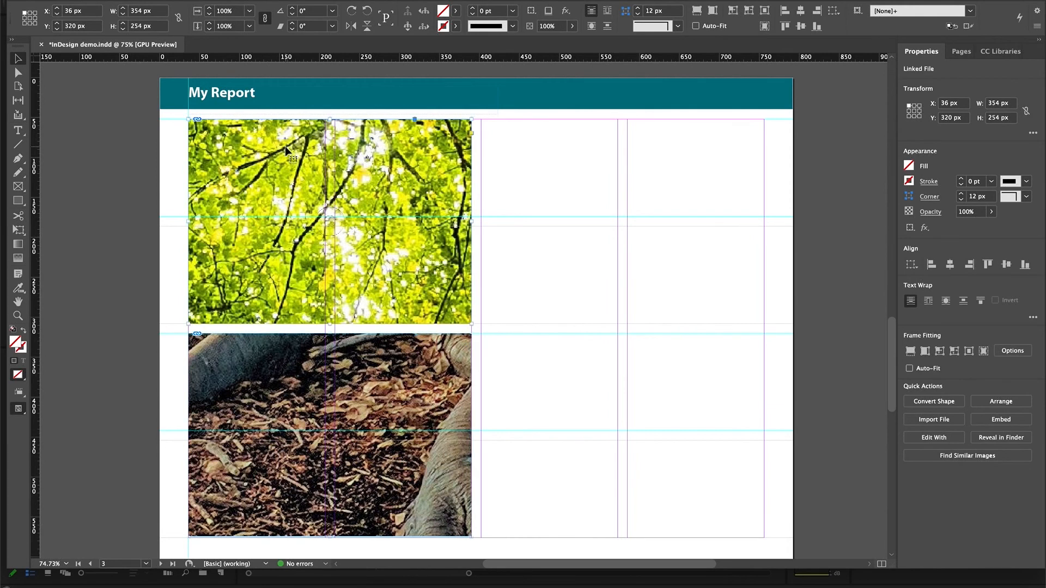
{"action": "right_click", "coordinate": [188, 126]}
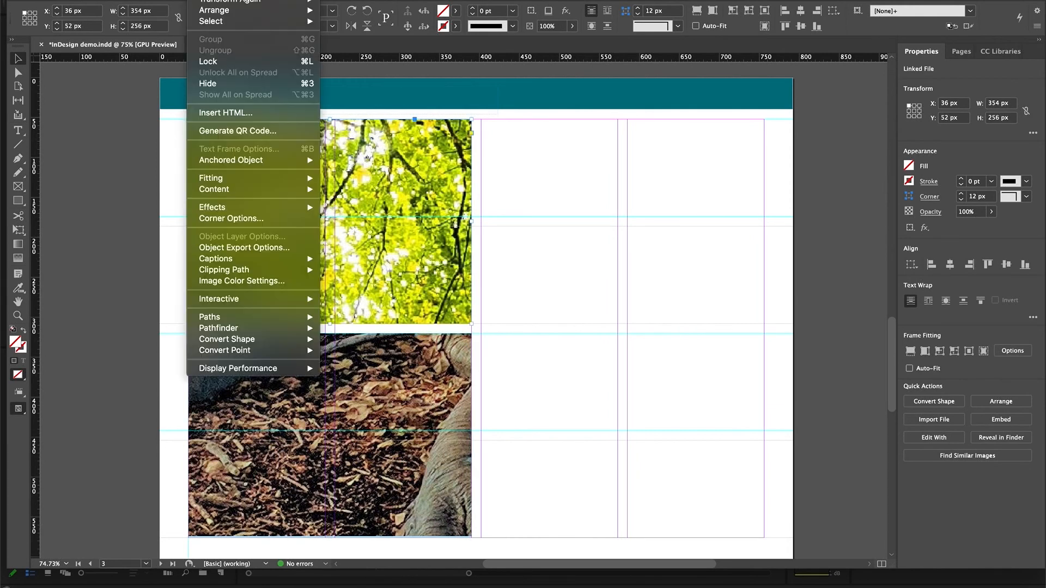
{"action": "mouse_move", "coordinate": [248, 183]}
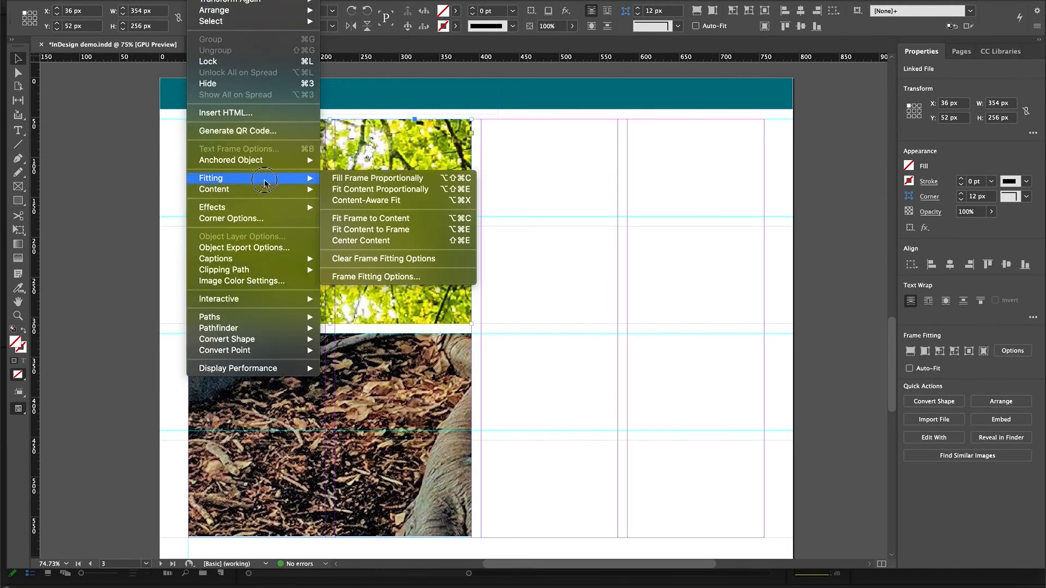
{"action": "left_click", "coordinate": [330, 179]}
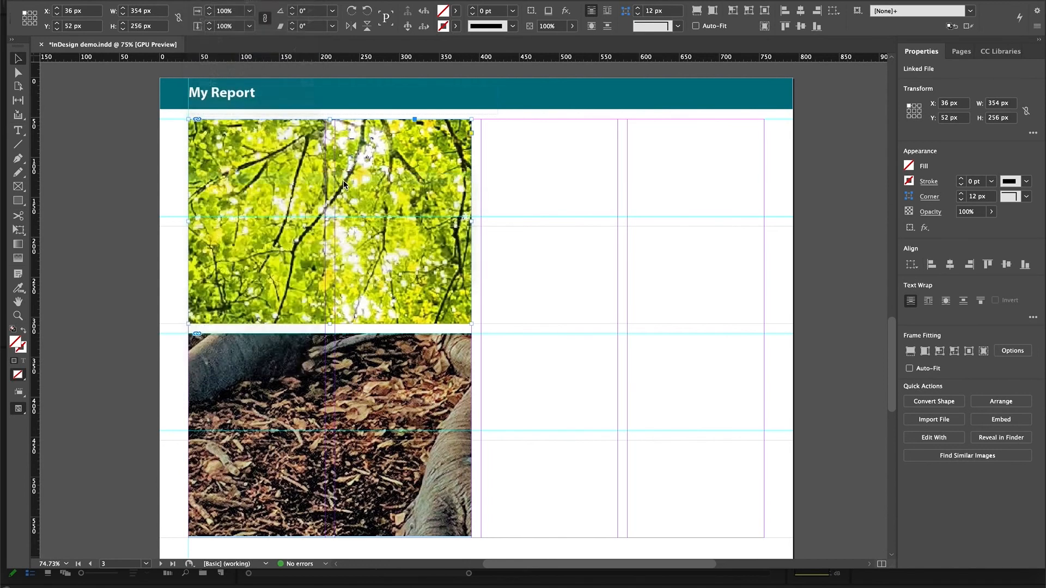
Apply Fill Frame Proportionally to the tree roots photo in the lower frame
{"action": "left_click", "coordinate": [391, 417]}
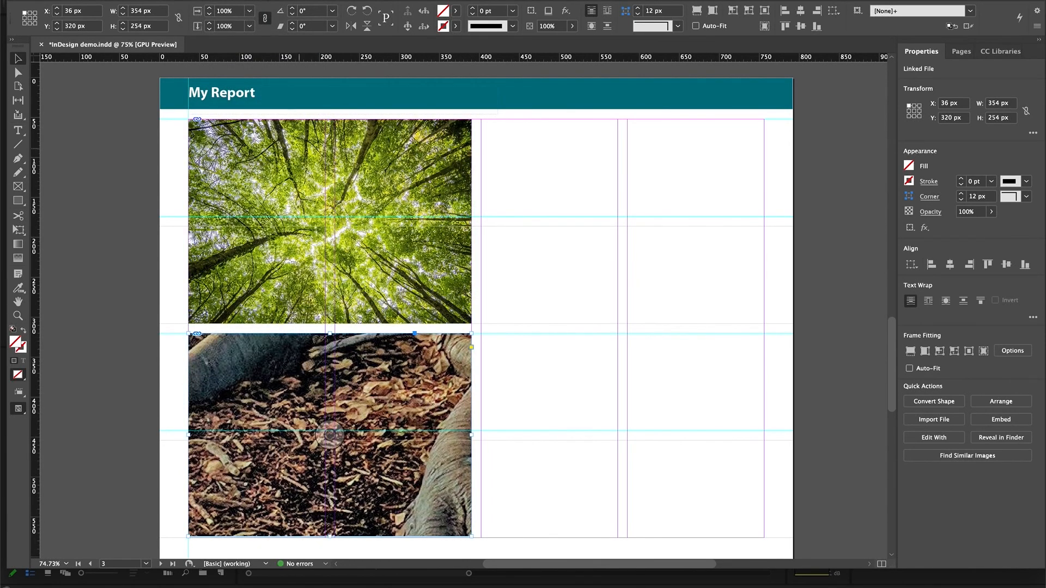
{"action": "right_click", "coordinate": [188, 84]}
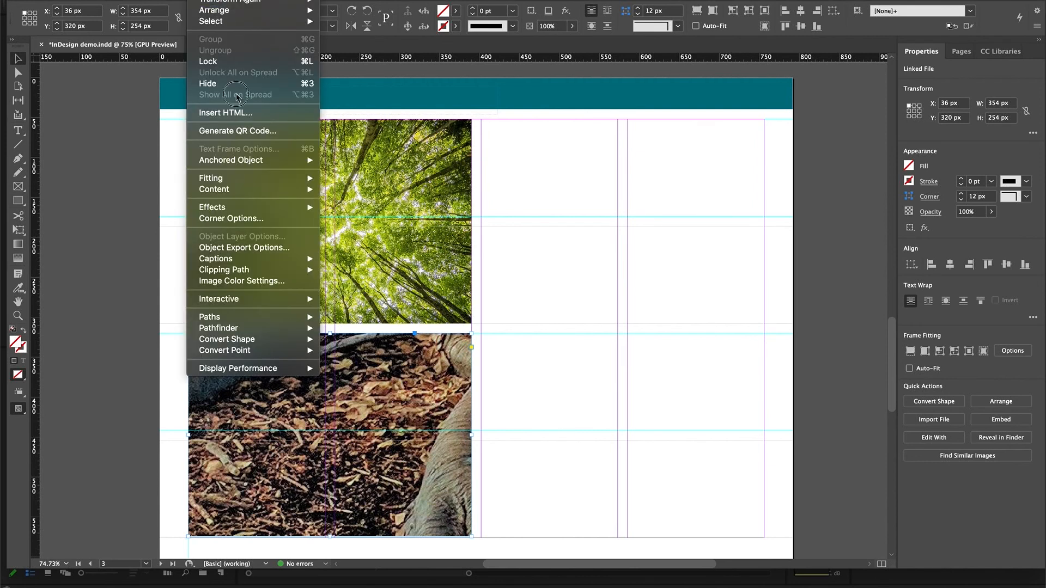
{"action": "mouse_move", "coordinate": [253, 179]}
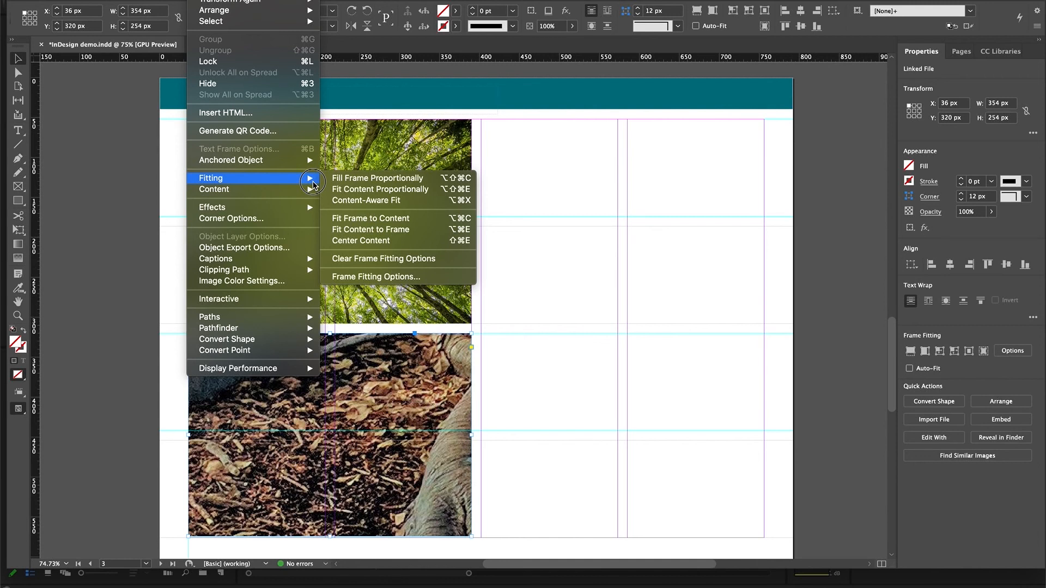
{"action": "left_click", "coordinate": [338, 182]}
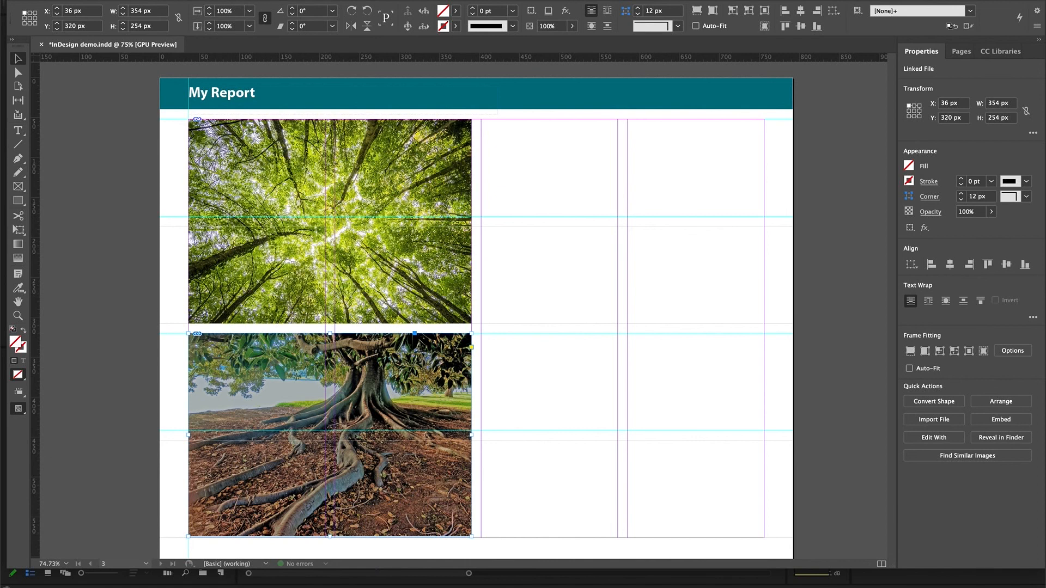
Open the Save As dialog to examine the files stored in the document's folder, and close it without saving
{"action": "left_click", "coordinate": [73, 0]}
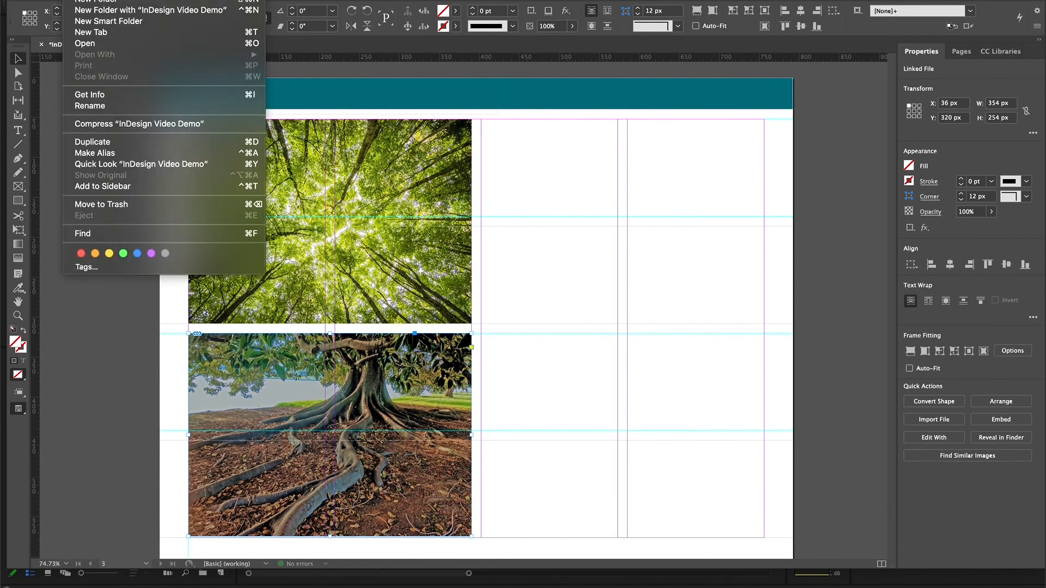
{"action": "left_click", "coordinate": [73, 0]}
{"action": "left_click", "coordinate": [86, 121]}
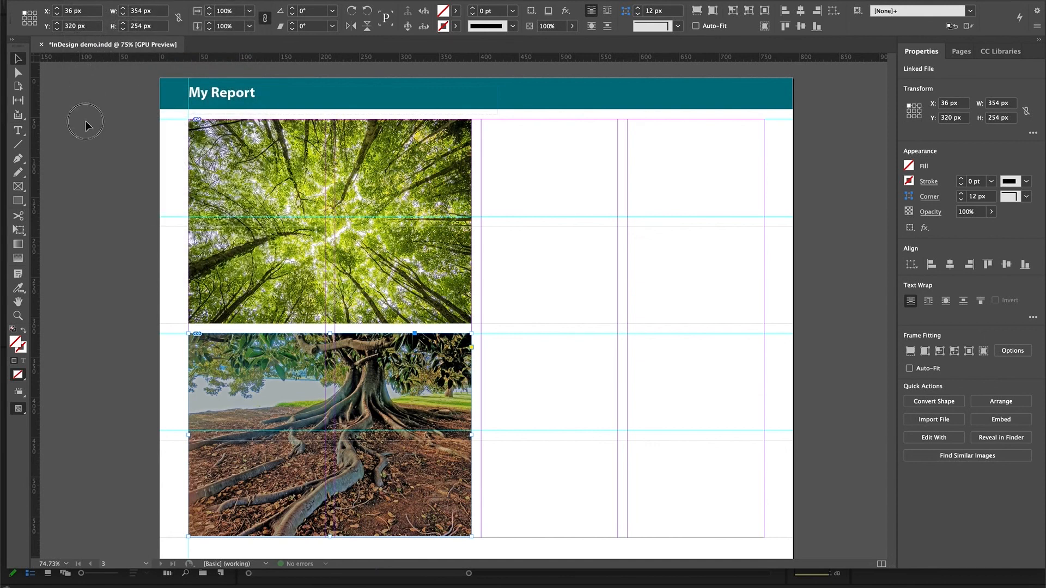
{"action": "left_click", "coordinate": [82, 0]}
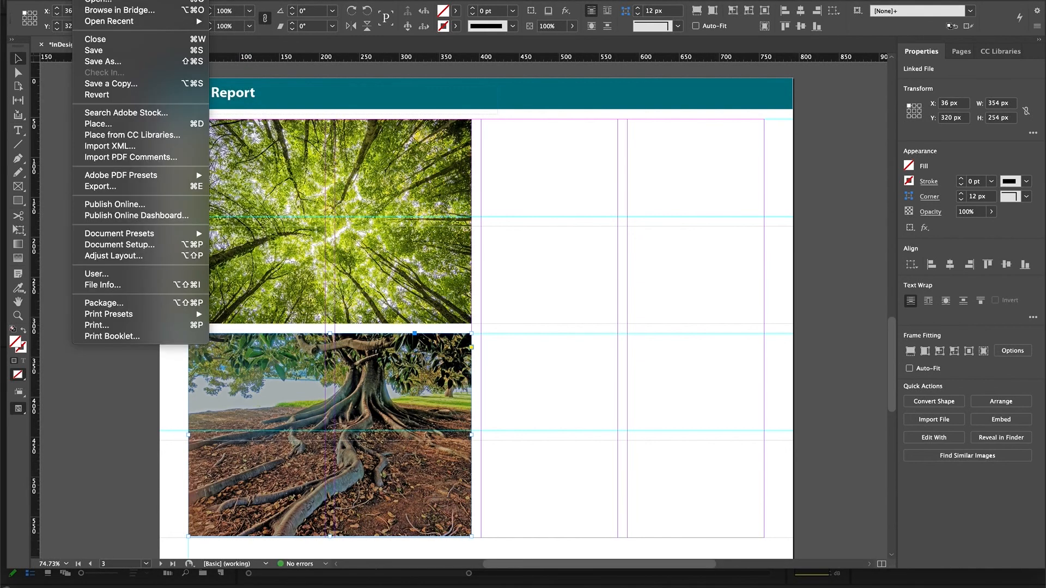
{"action": "left_click", "coordinate": [102, 61]}
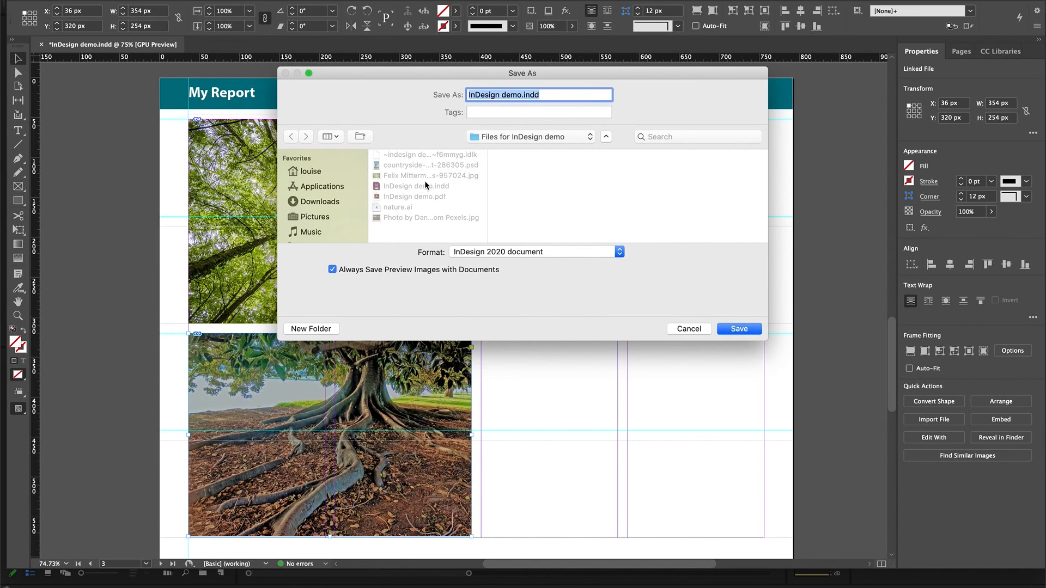
{"action": "left_click", "coordinate": [701, 328]}
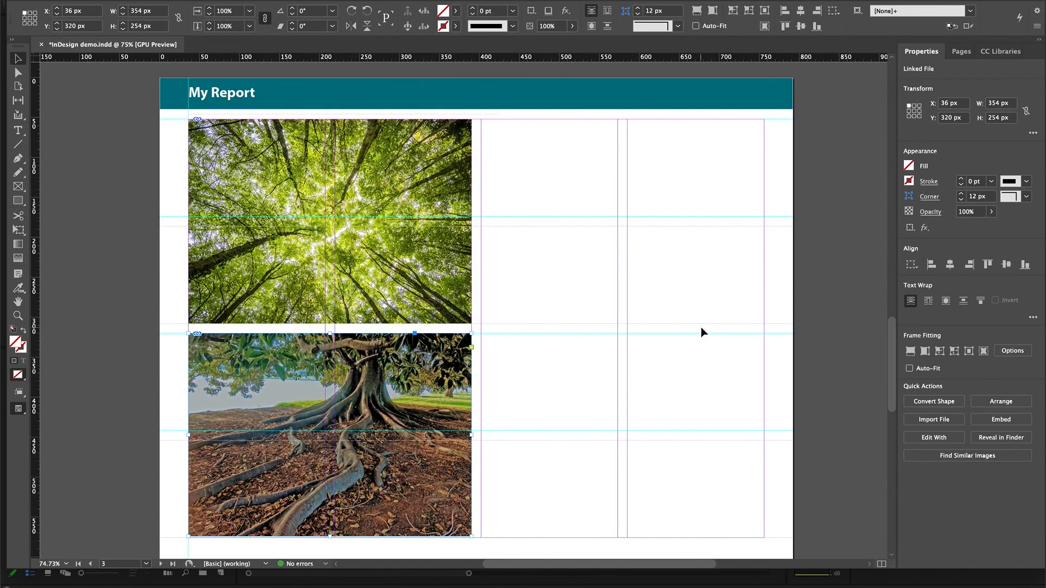